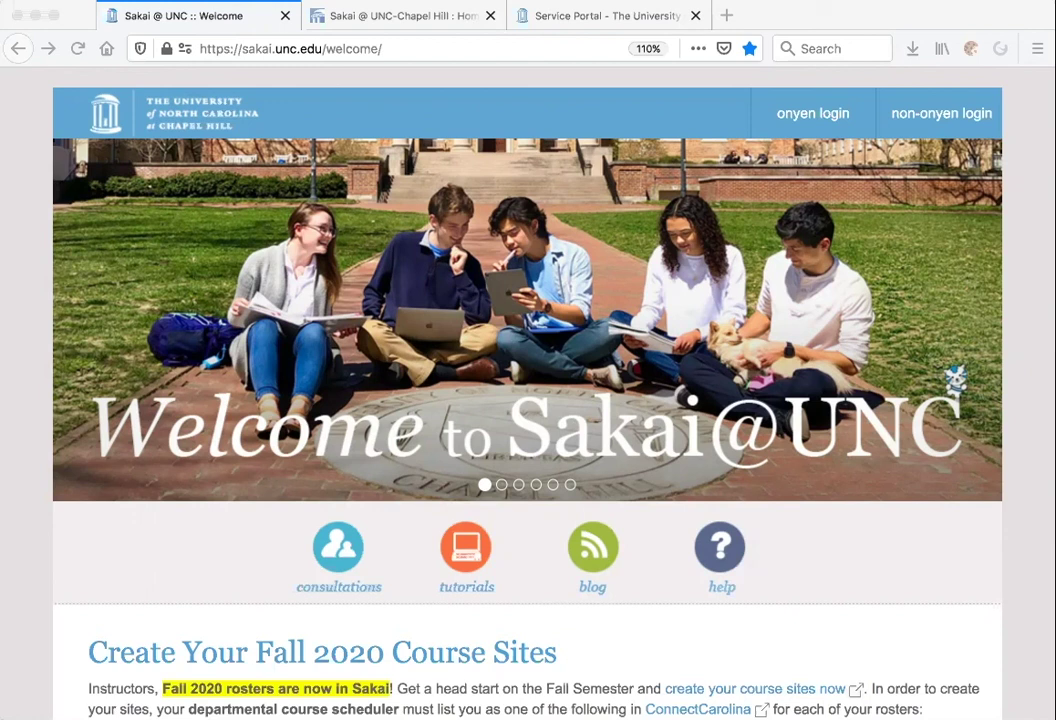
Bring up the signed-in Sakai Home overview with the Message of the Day and June 2020 calendar.
left_click(705, 118)
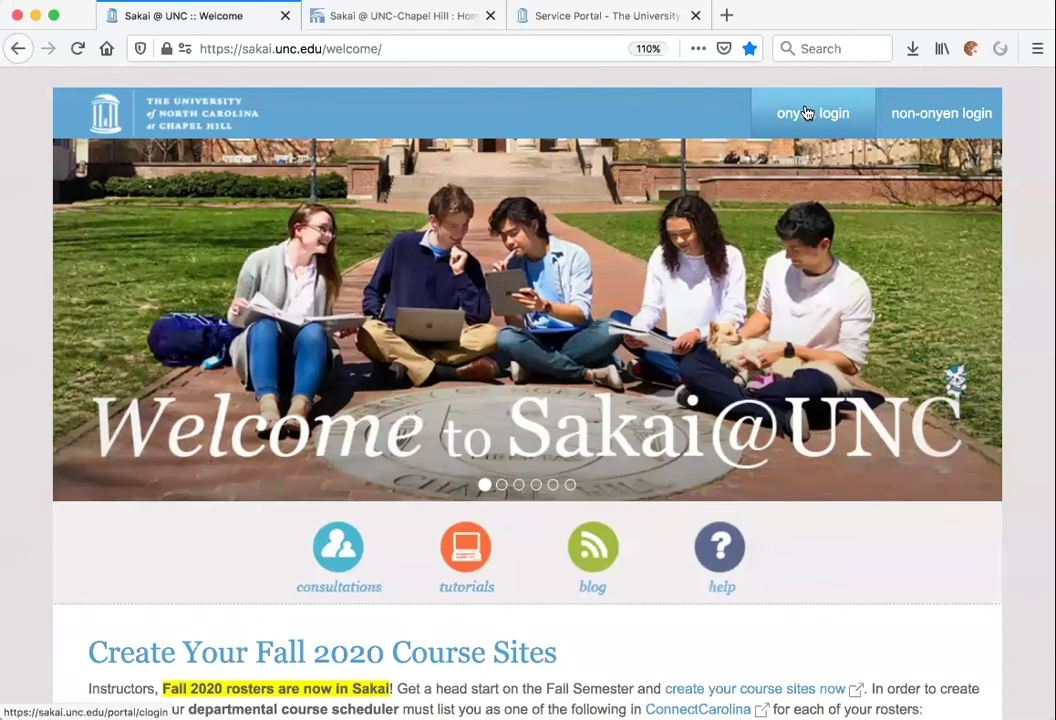
left_click(410, 18)
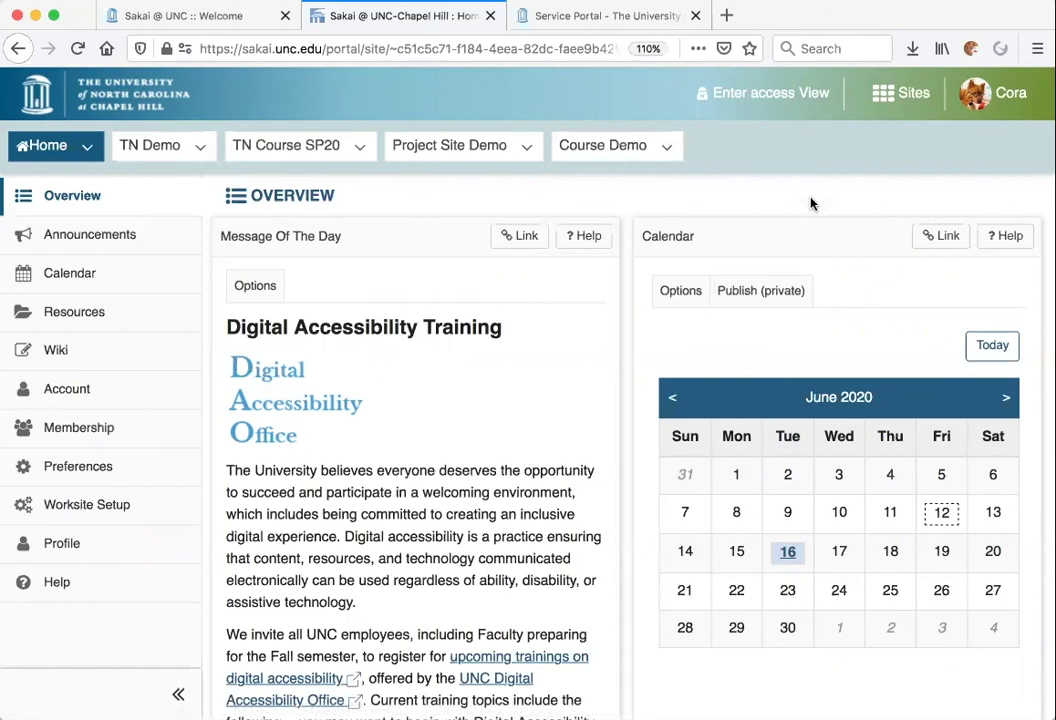
Star TN Course FA18 as a favorite site and drag Course Demo to the top of Organize Favorites.
left_click(905, 95)
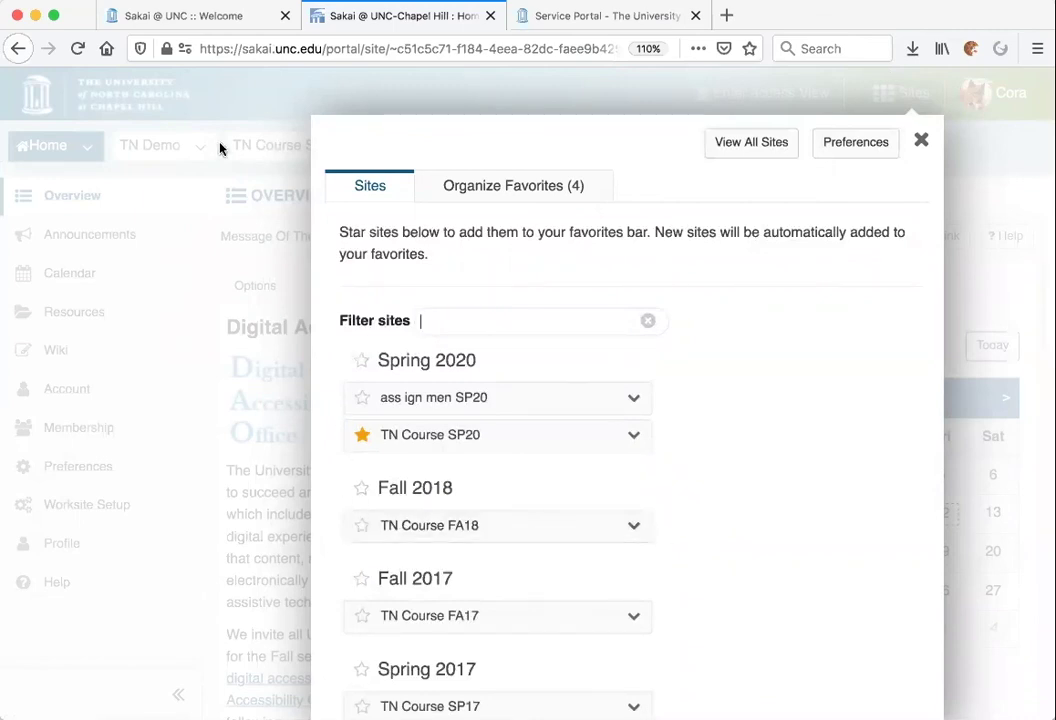
left_click(362, 526)
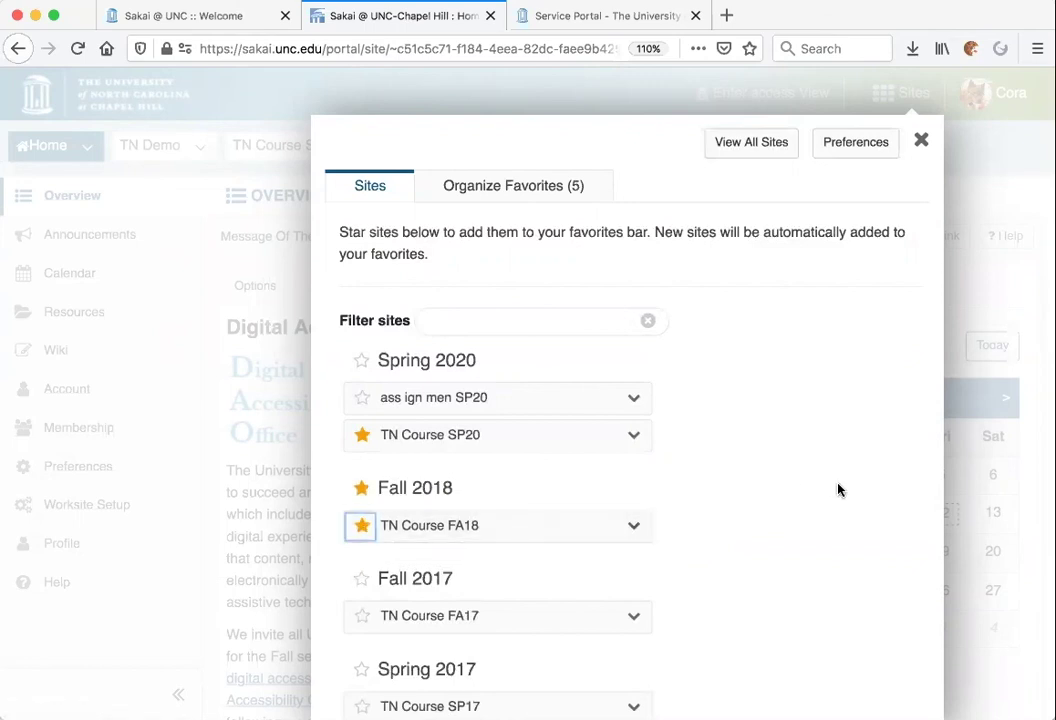
left_click(512, 195)
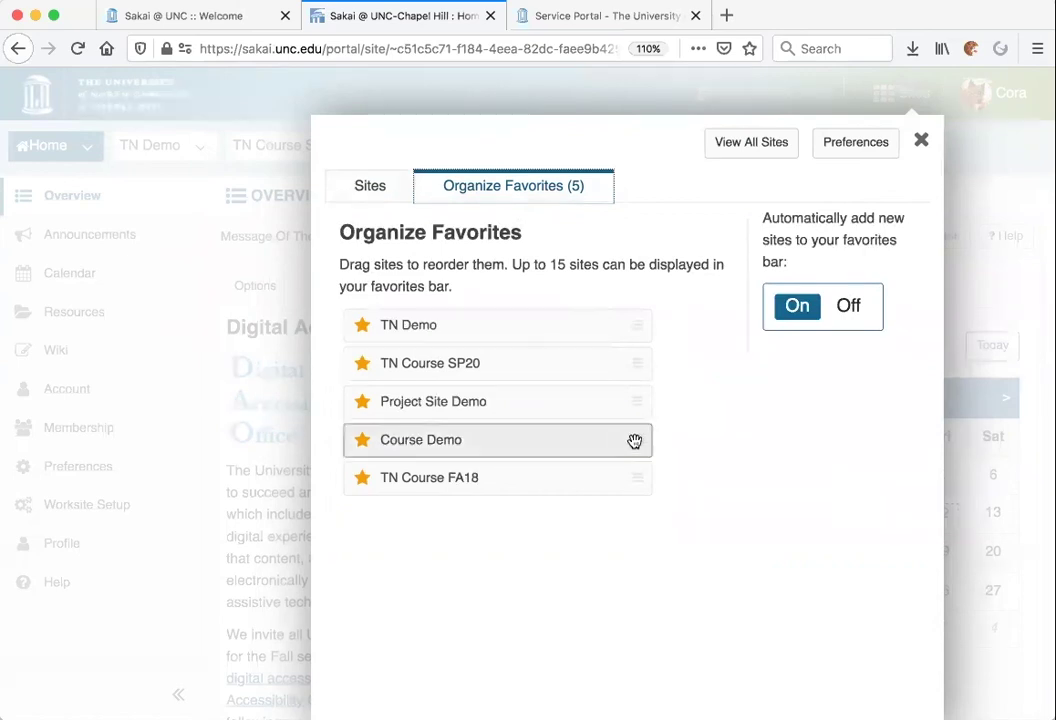
left_click_drag(636, 439, 636, 323)
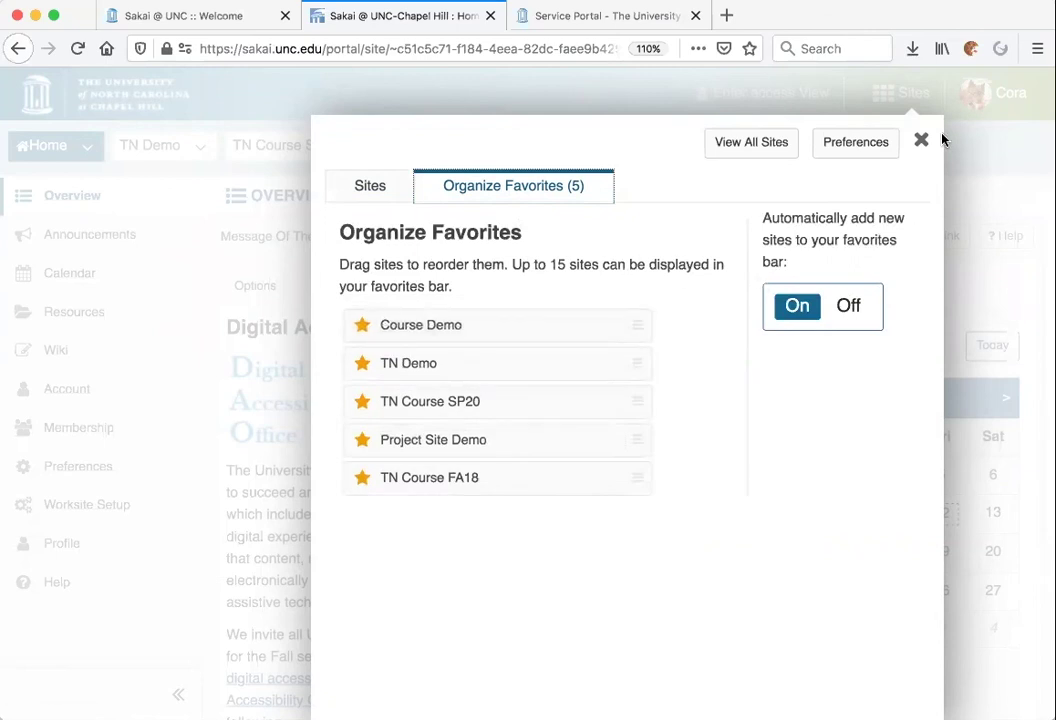
left_click(922, 143)
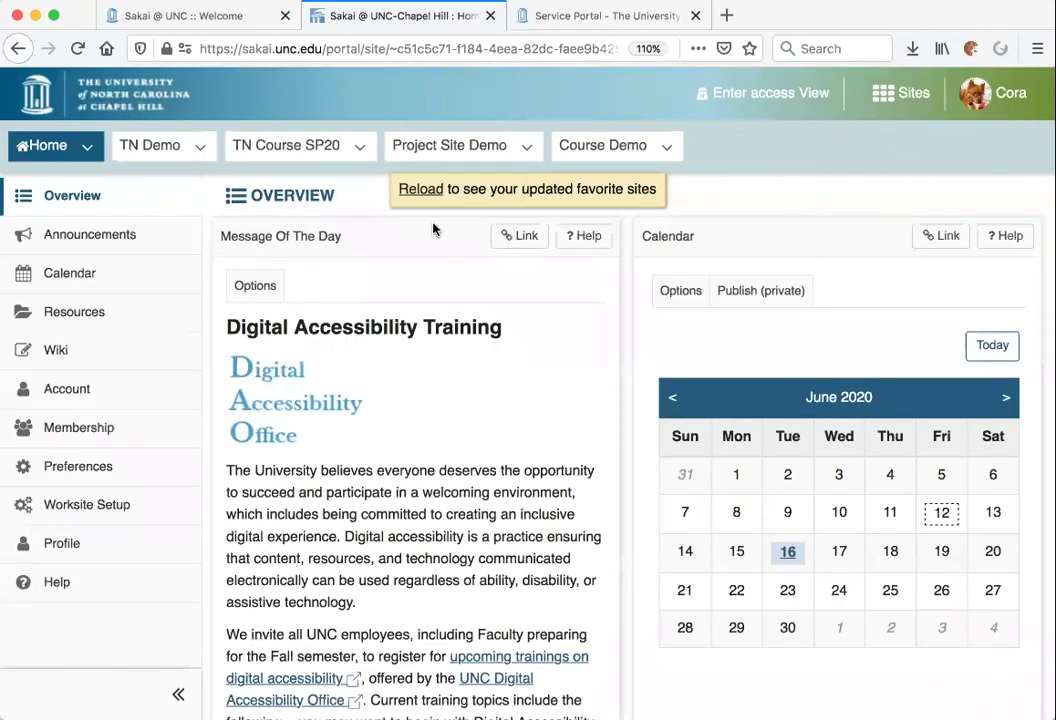
Reload so the site tabs list Course Demo first and TN Course FA18 last.
left_click(422, 198)
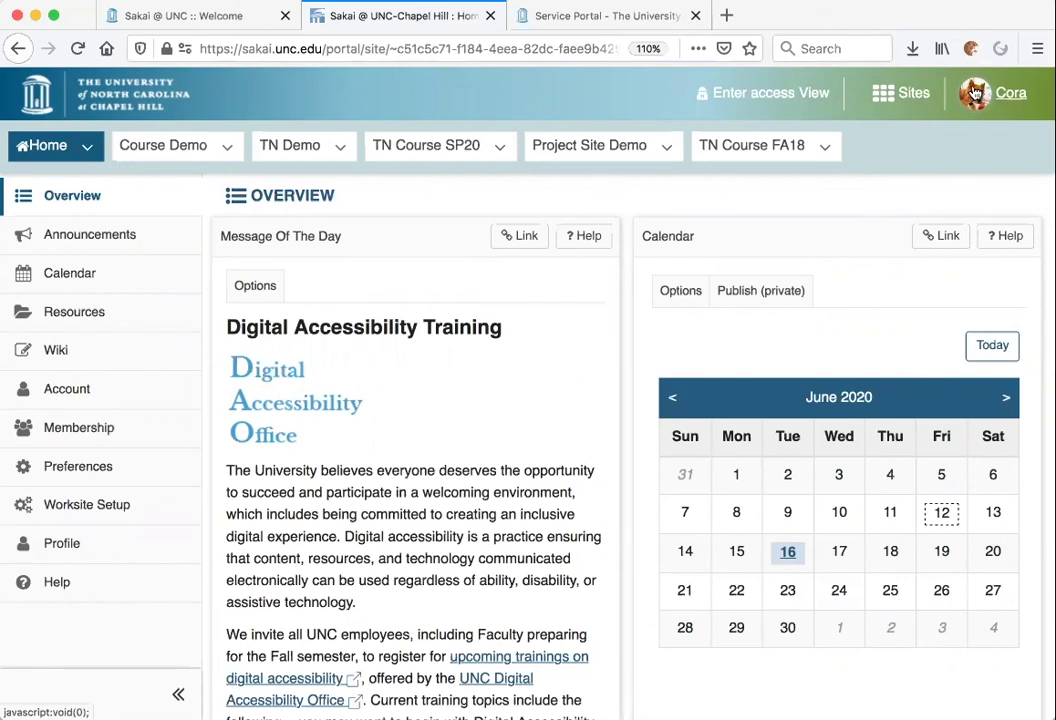
Upload cora2.png as the new profile picture and save it.
left_click(975, 92)
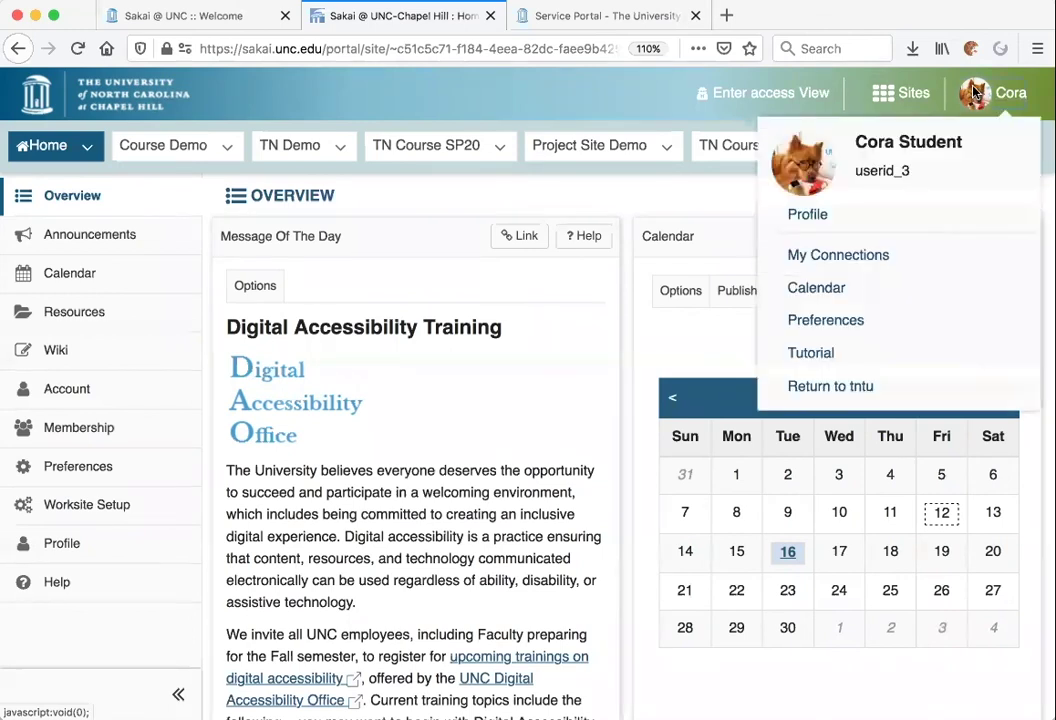
left_click(790, 178)
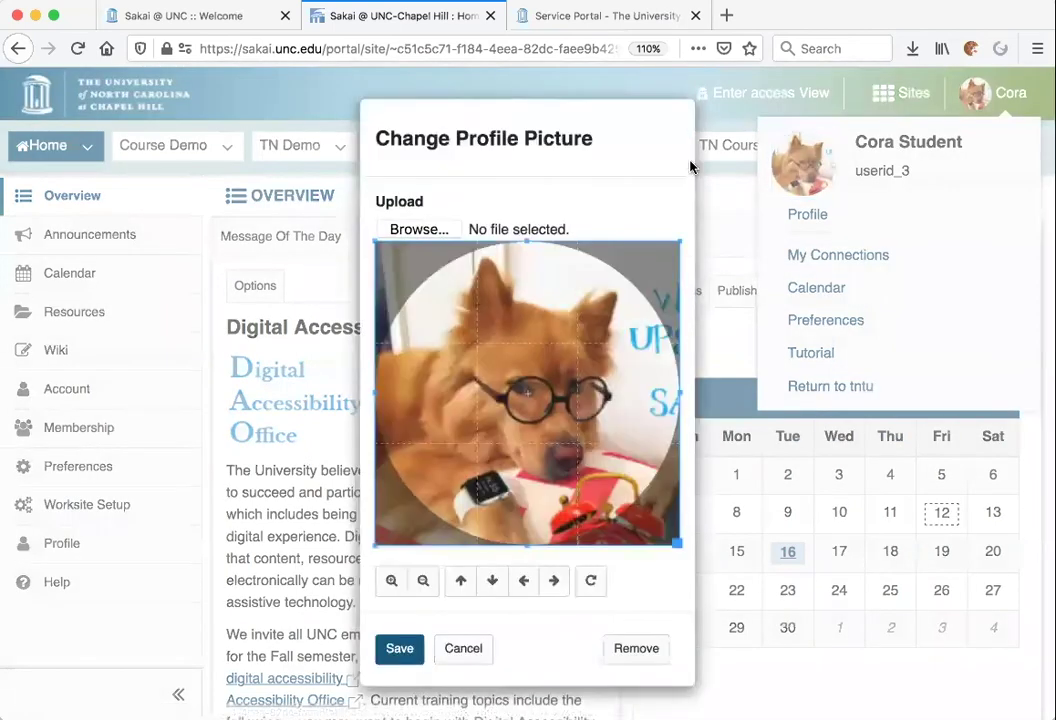
left_click(417, 230)
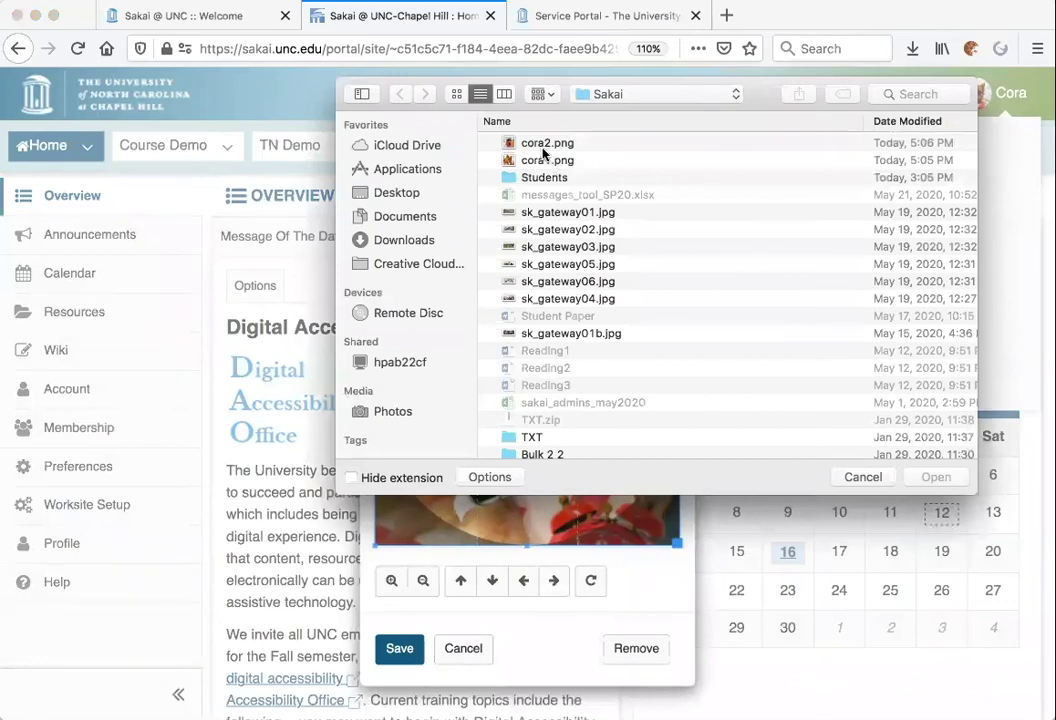
left_click(548, 143)
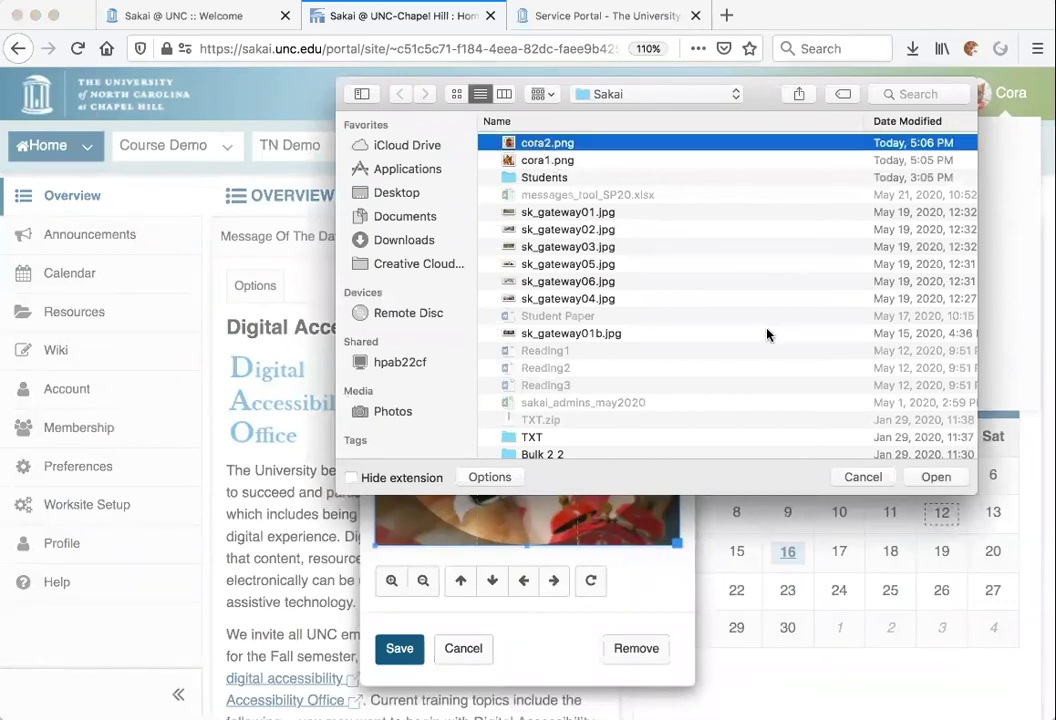
left_click(932, 478)
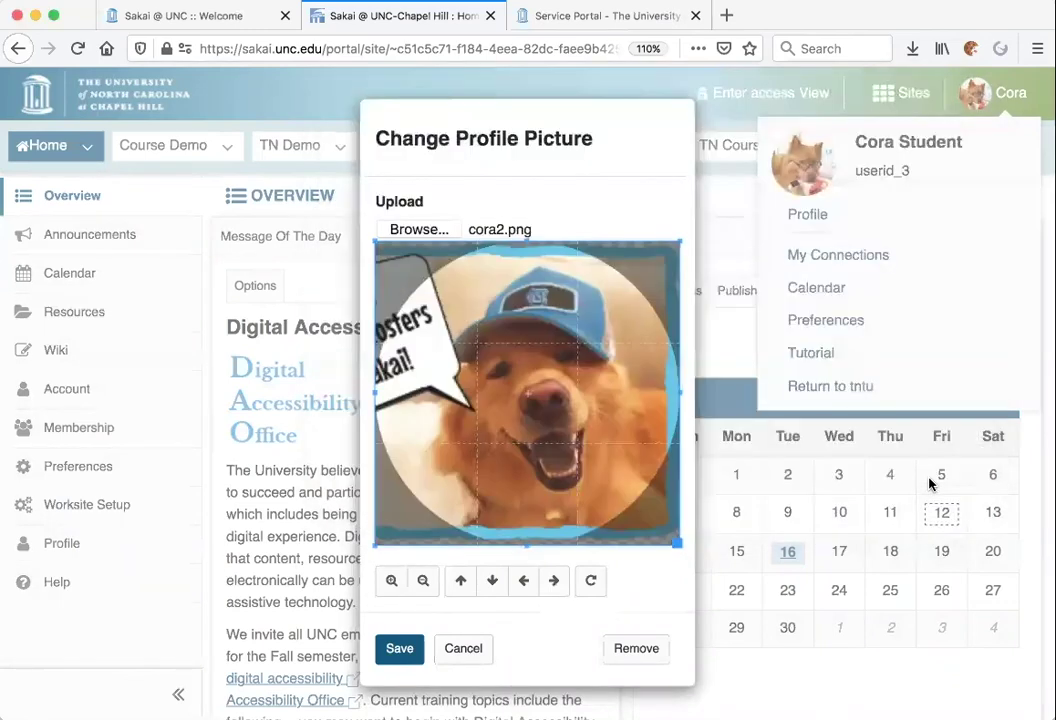
left_click(399, 650)
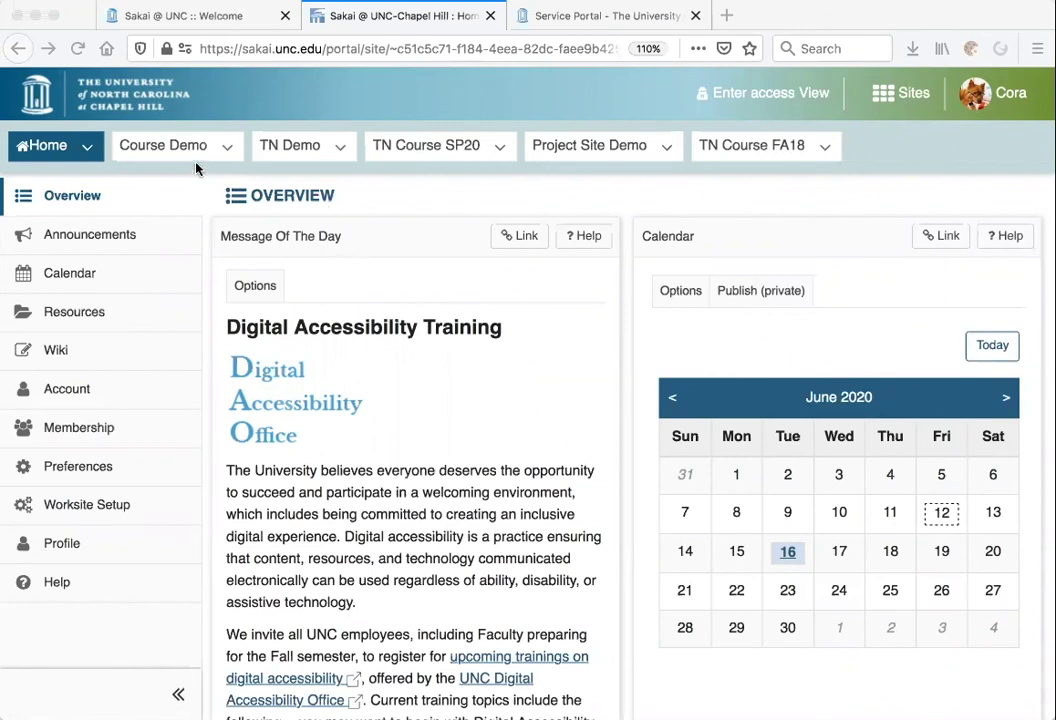
In Course Demo, view the Syllabus, Resources and Week 1 lesson, then go to Messages.
left_click(170, 148)
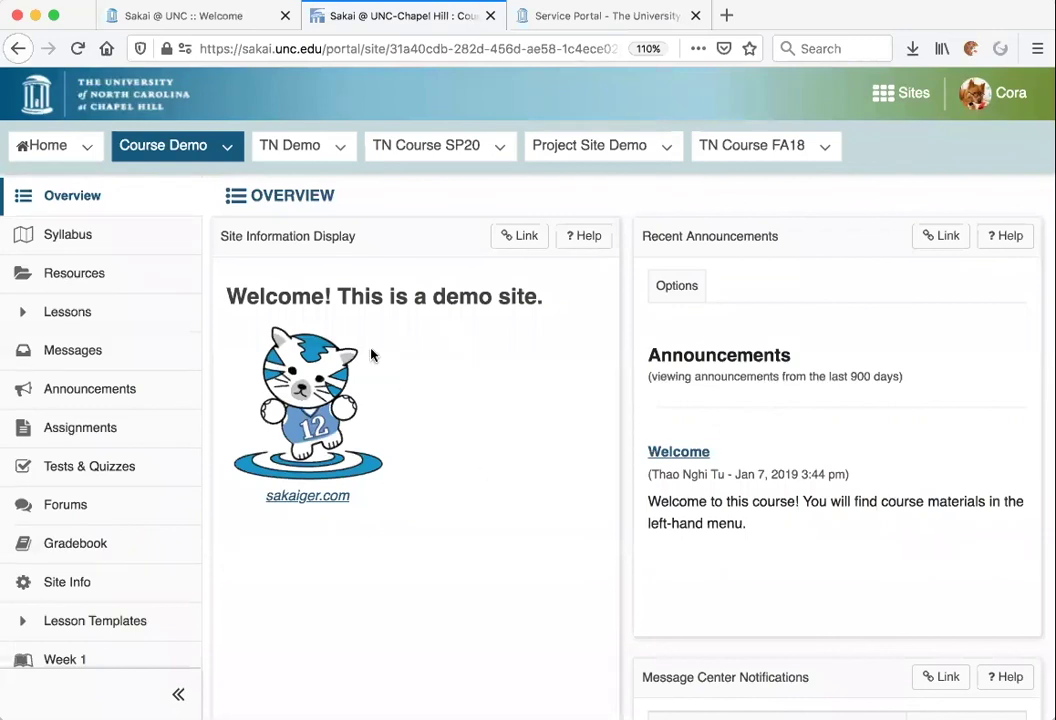
left_click(87, 234)
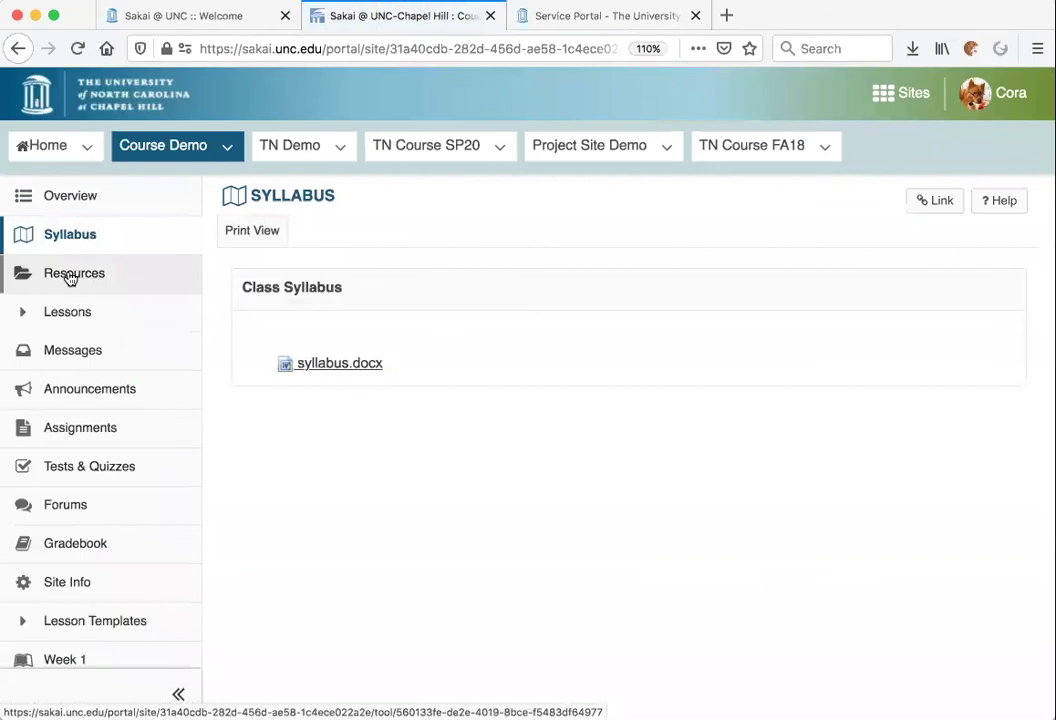
left_click(70, 277)
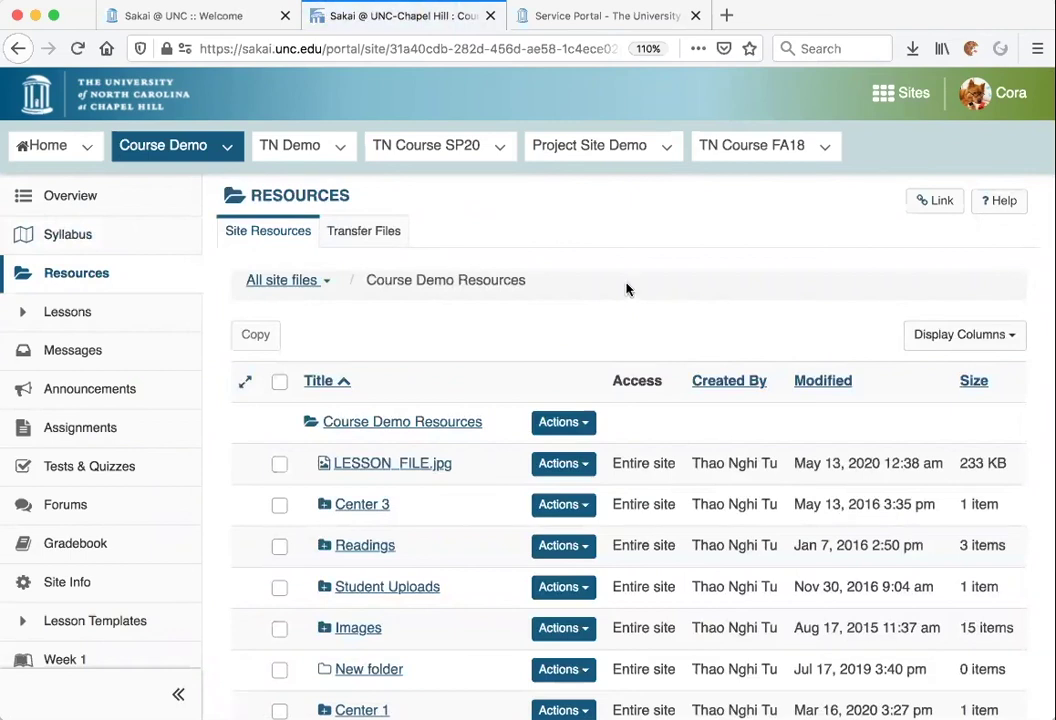
left_click(48, 316)
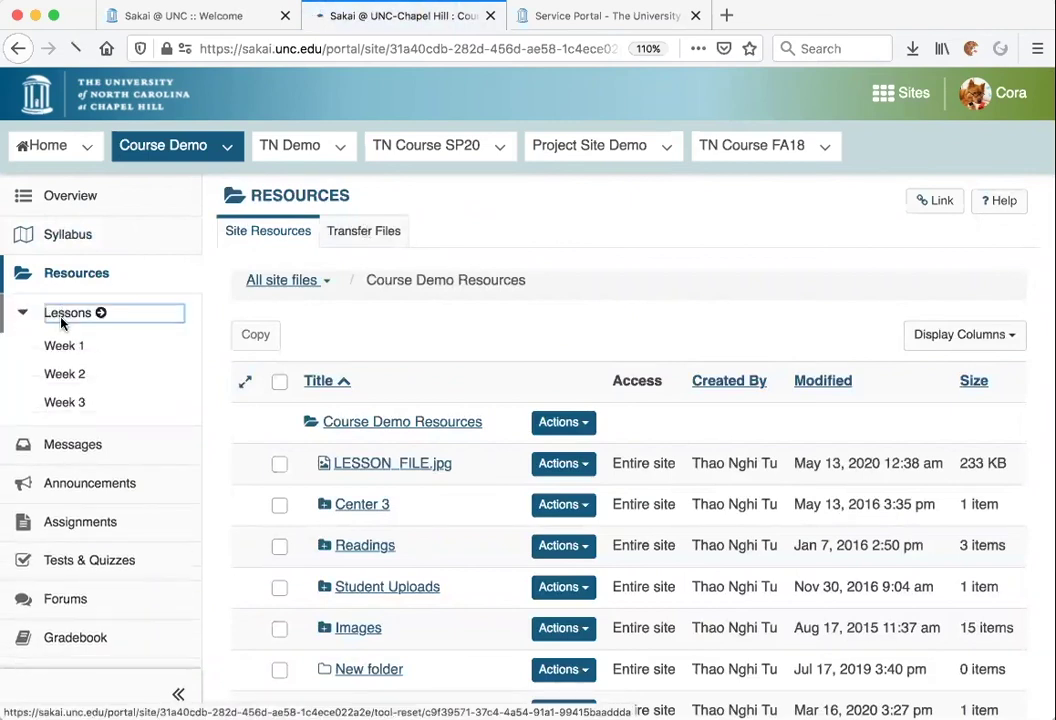
left_click(64, 345)
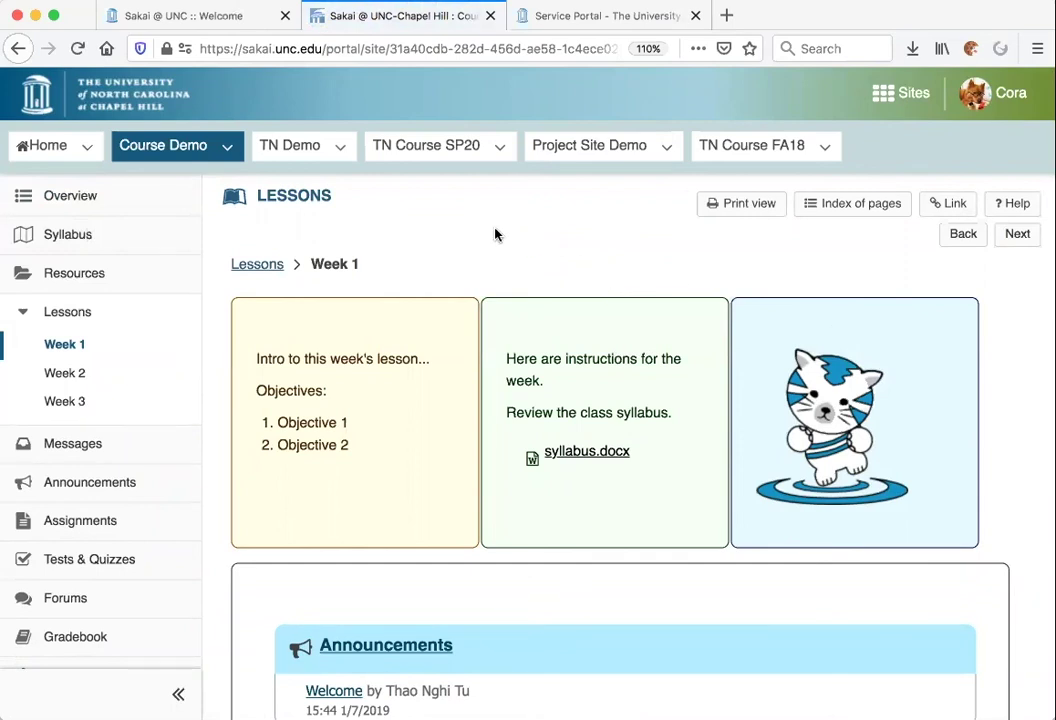
left_click(84, 443)
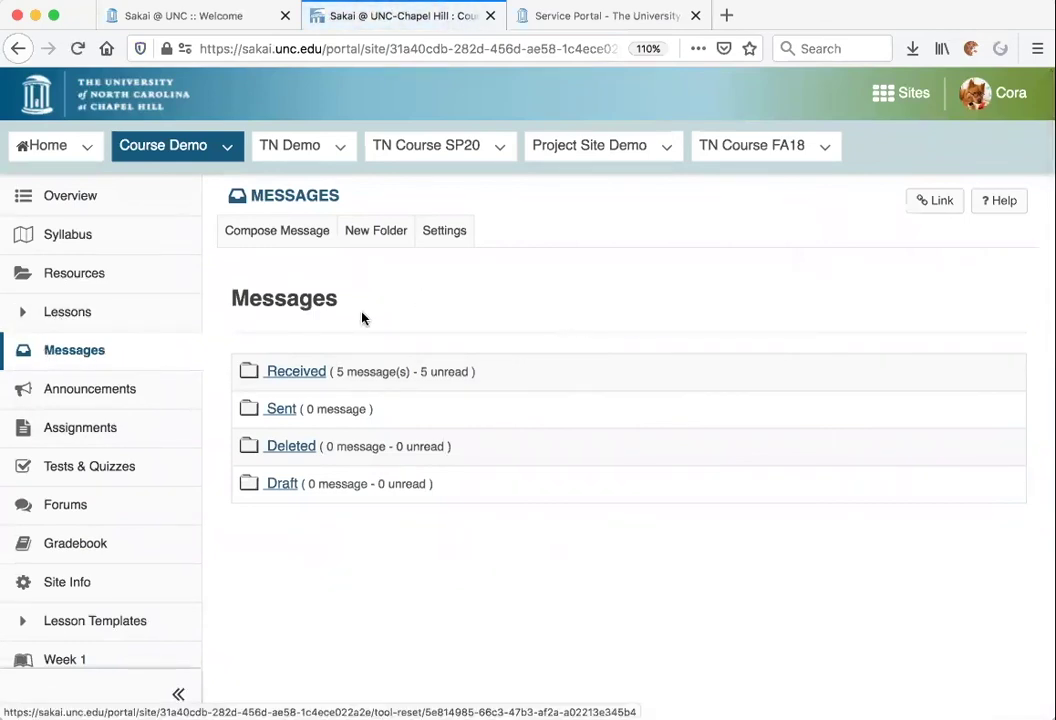
Look over the new-message form, leave it for the Messages folders, then view Announcements.
left_click(277, 232)
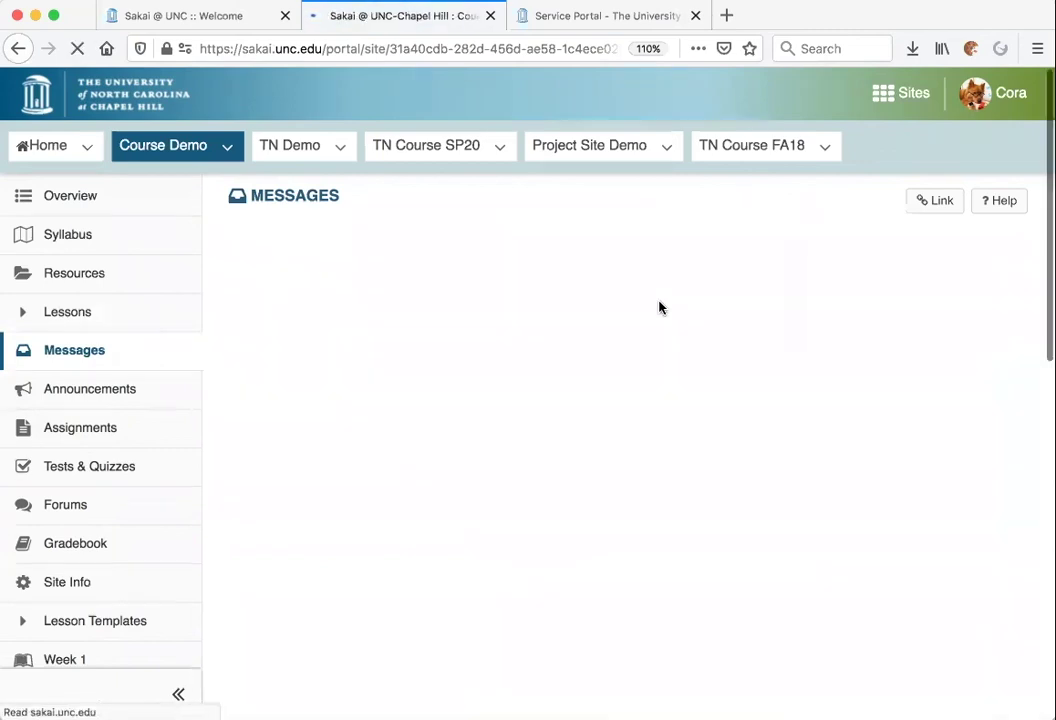
scroll(658, 307, "down", 5)
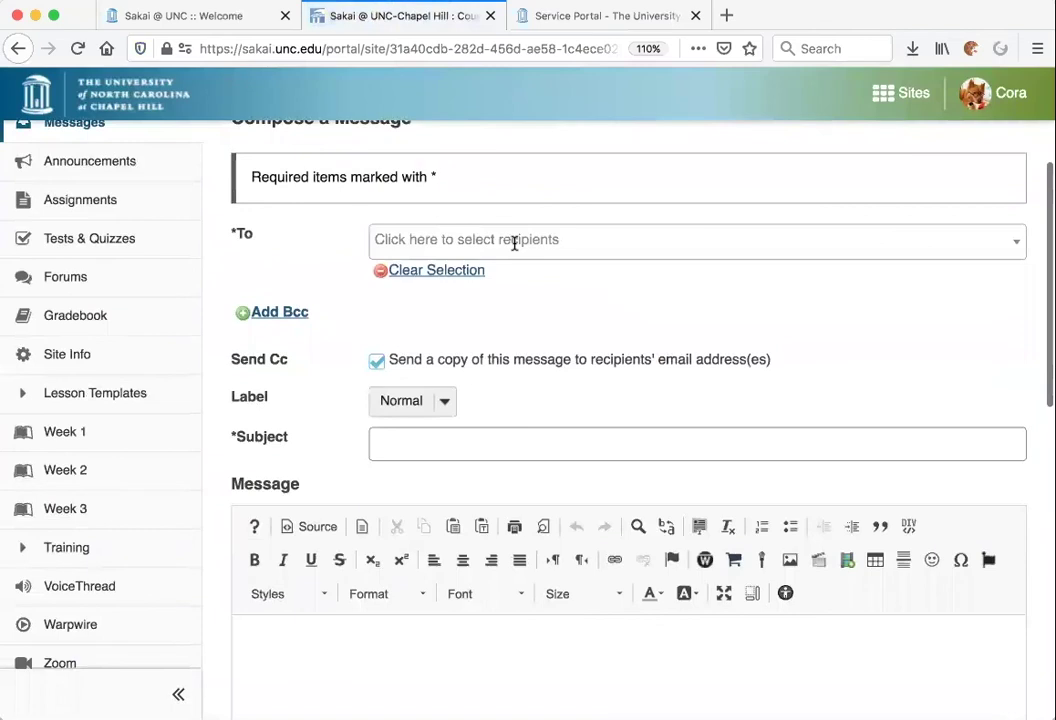
scroll(594, 424, "down", 3)
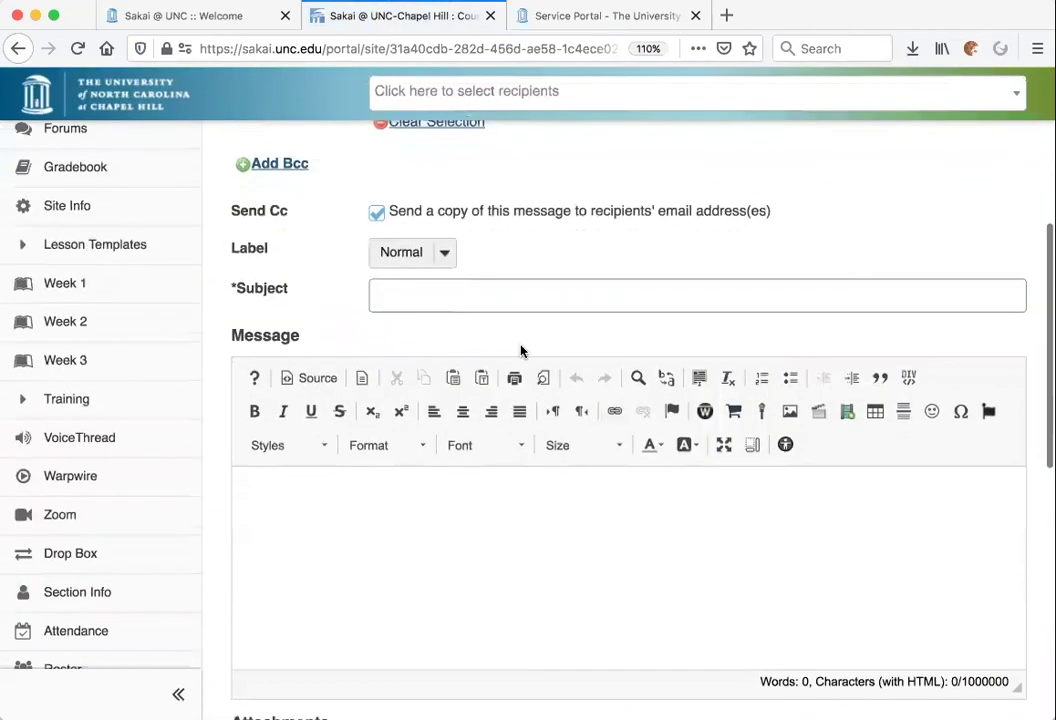
scroll(370, 626, "down", 5)
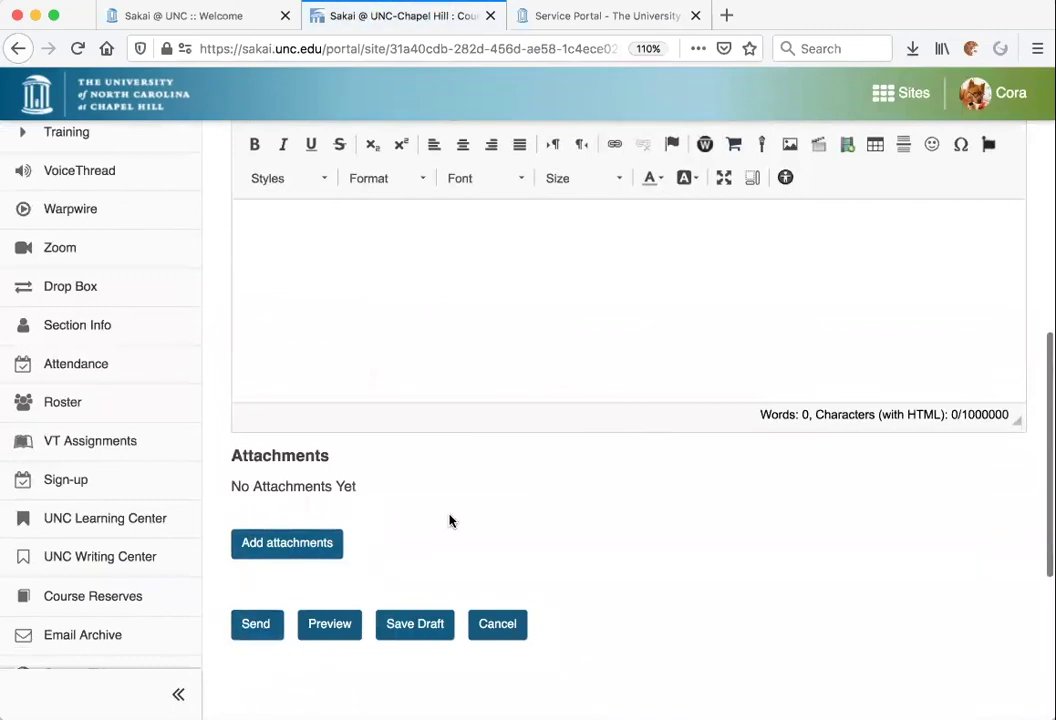
scroll(450, 519, "up", 8)
scroll(450, 519, "up", 2)
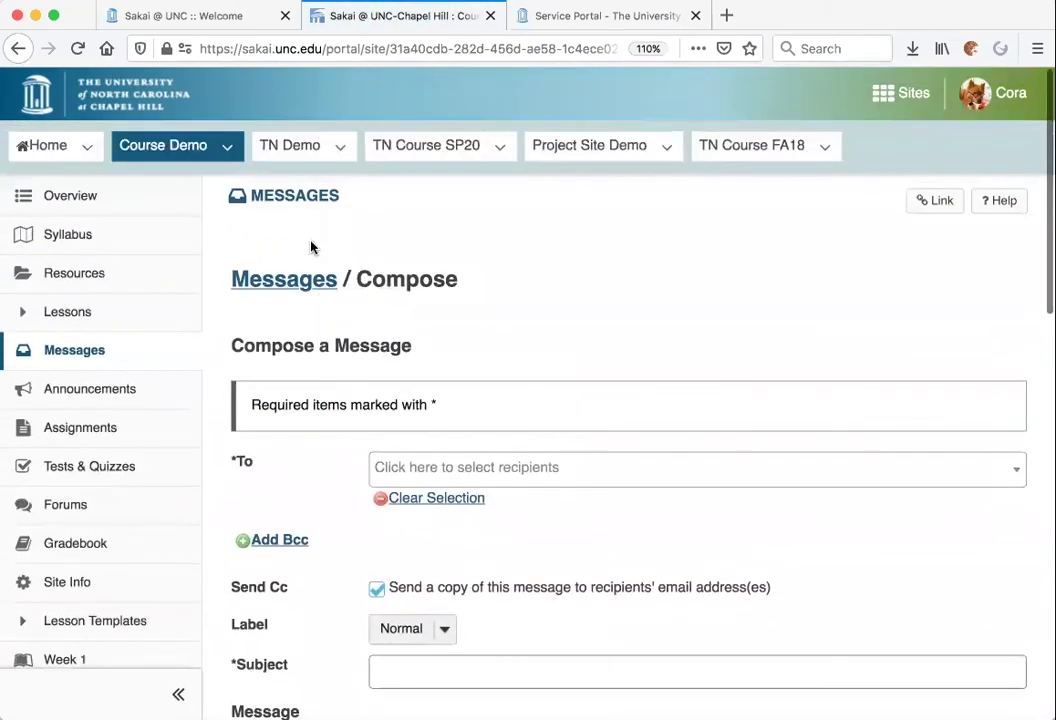
left_click(296, 200)
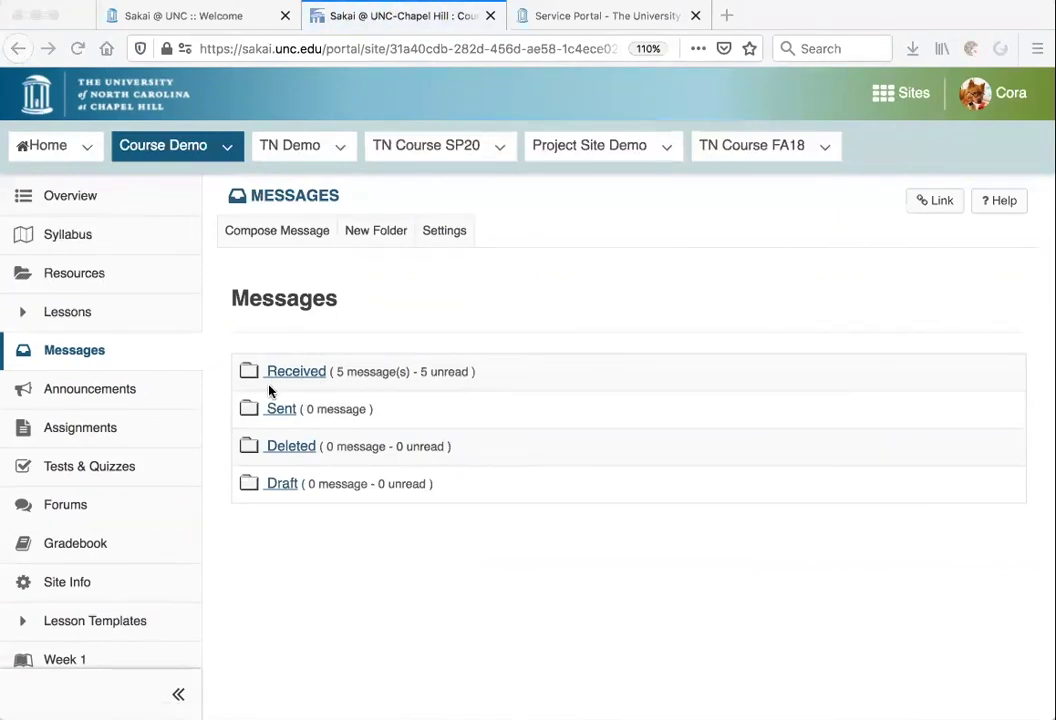
left_click(93, 390)
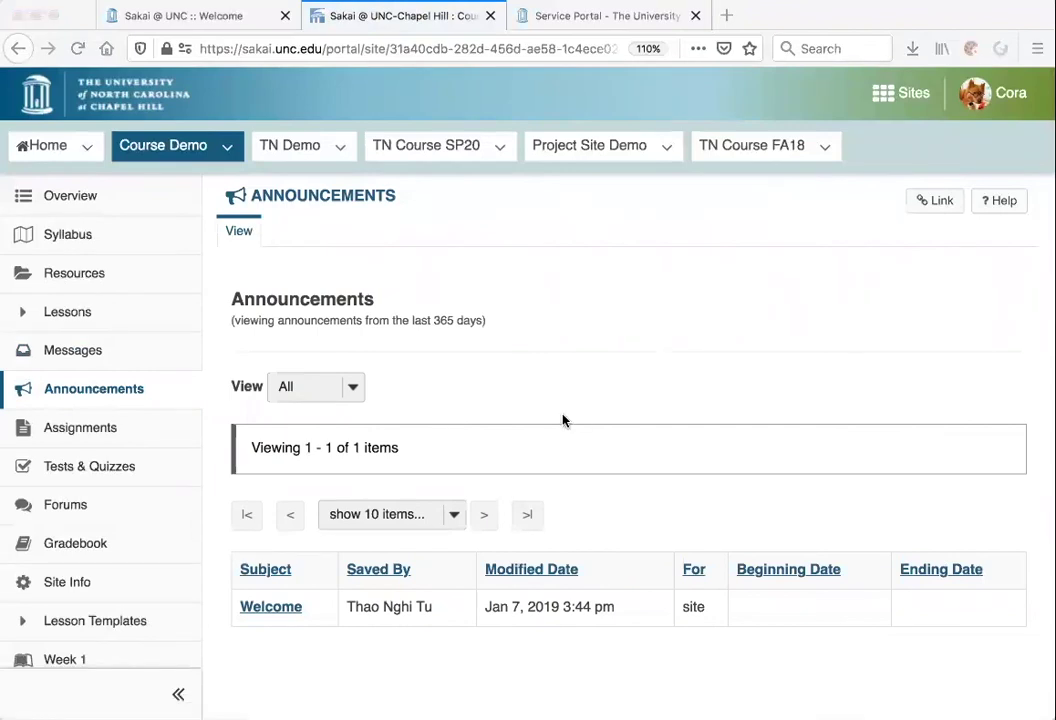
Bring up Course Demo's Assignment List and scroll through it.
left_click(71, 430)
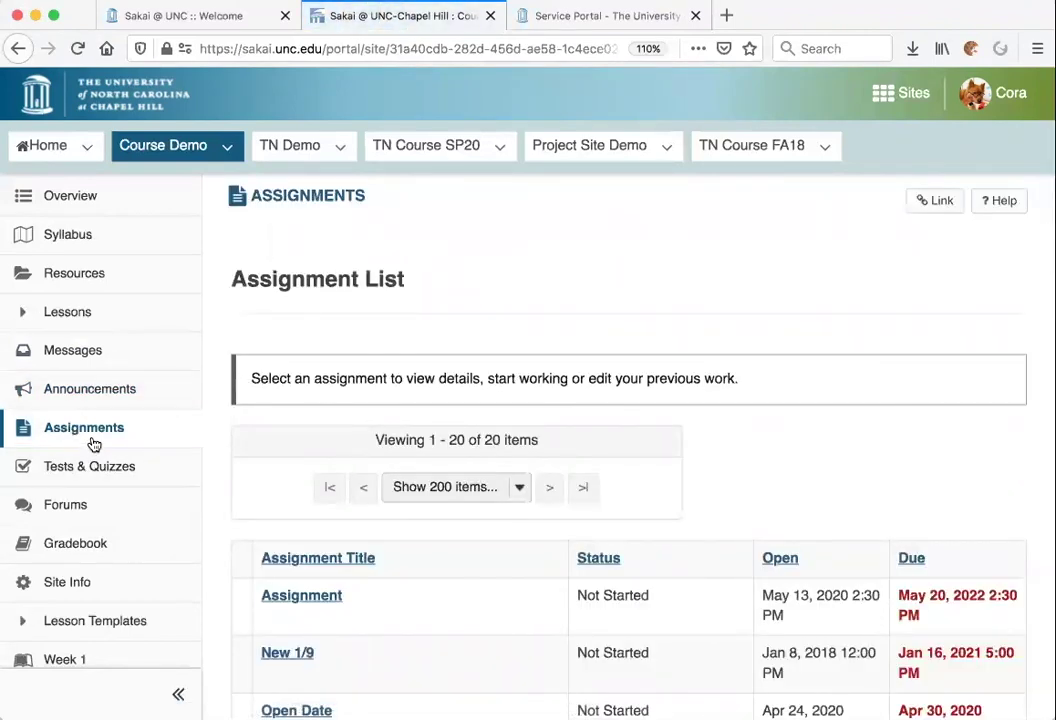
scroll(431, 427, "down", 2)
scroll(431, 427, "down", 1)
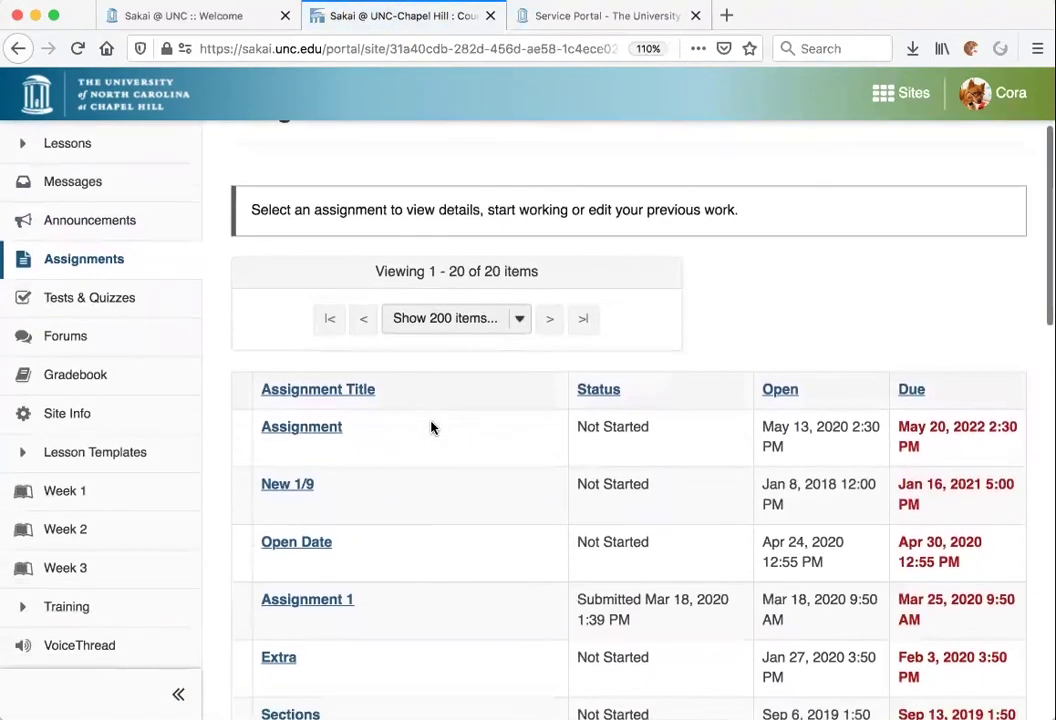
Look over the 'Assignment' submission form and its text editor, then go back to the Assignment List.
left_click(300, 431)
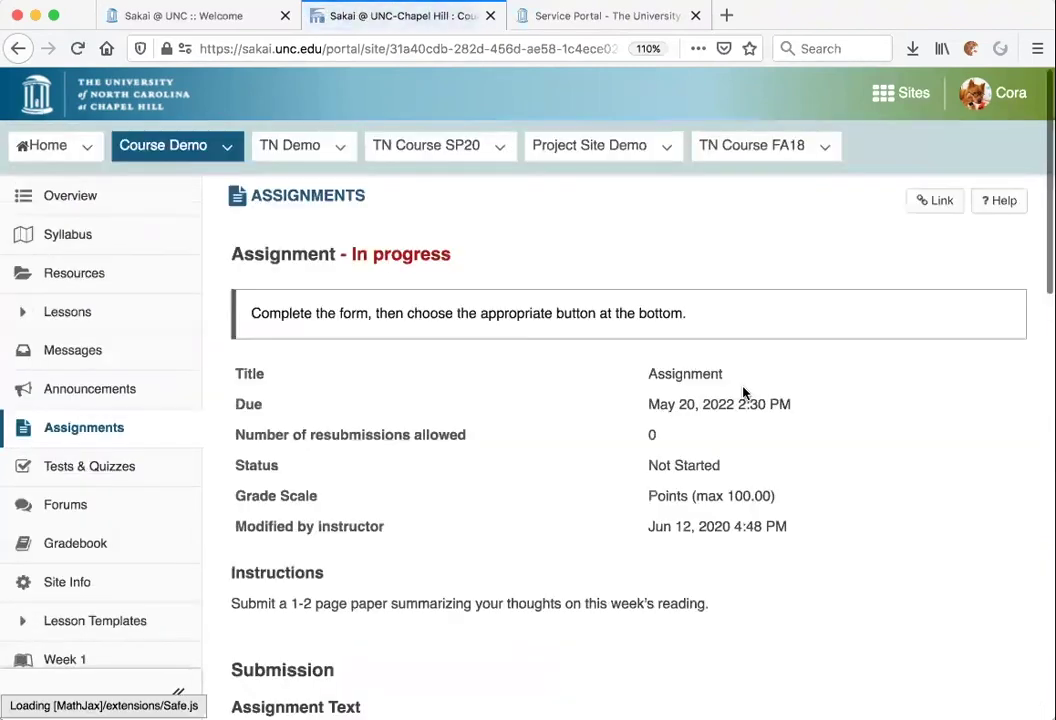
scroll(743, 393, "down", 4)
scroll(743, 393, "down", 3)
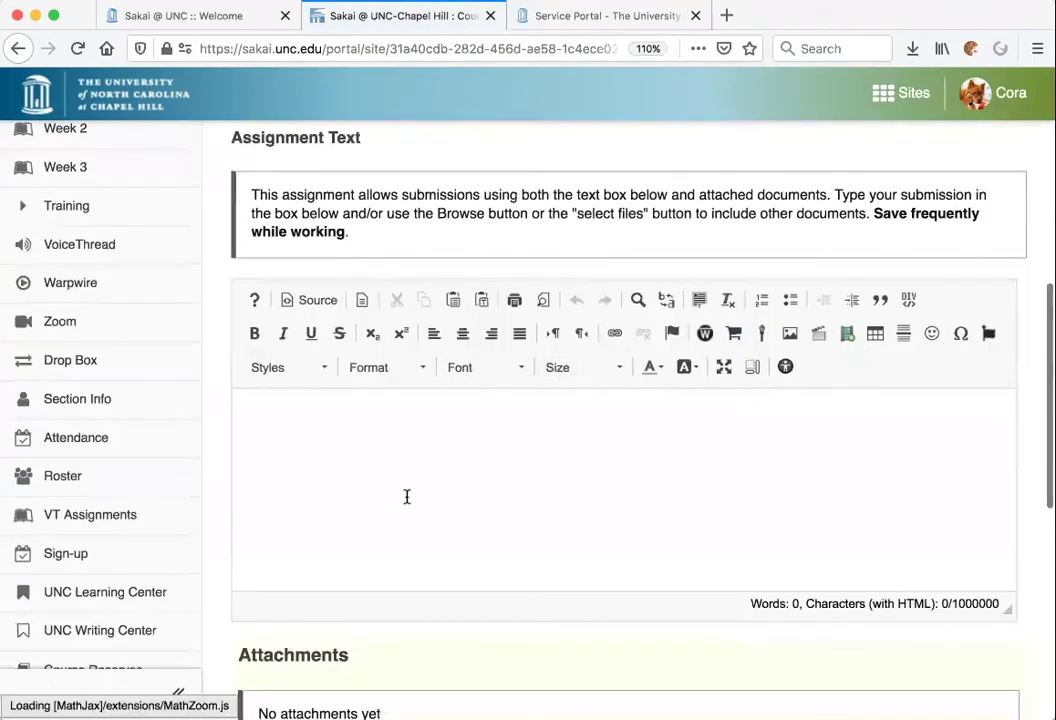
left_click(438, 493)
scroll(439, 495, "down", 1)
scroll(439, 494, "down", 3)
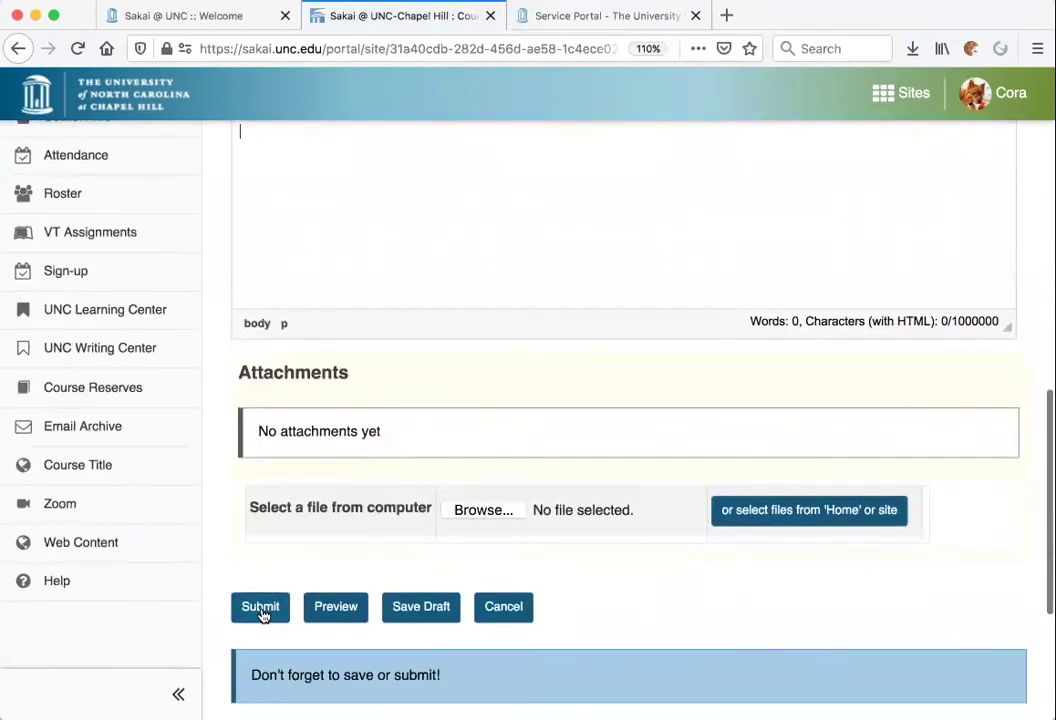
scroll(620, 290, "up", 5)
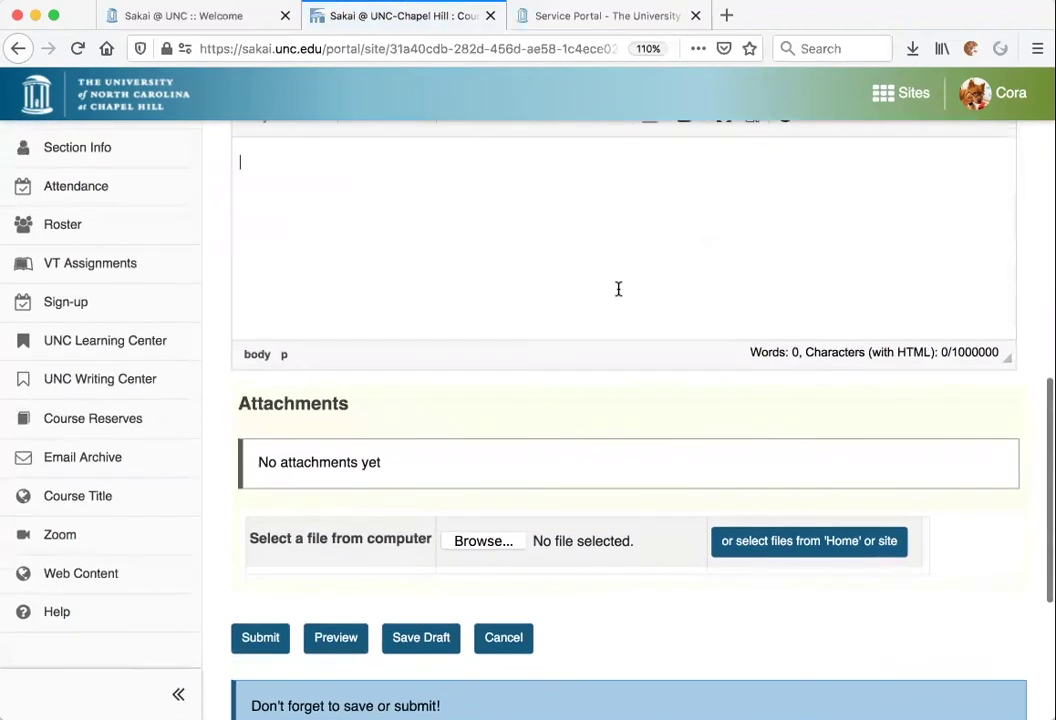
scroll(617, 294, "up", 8)
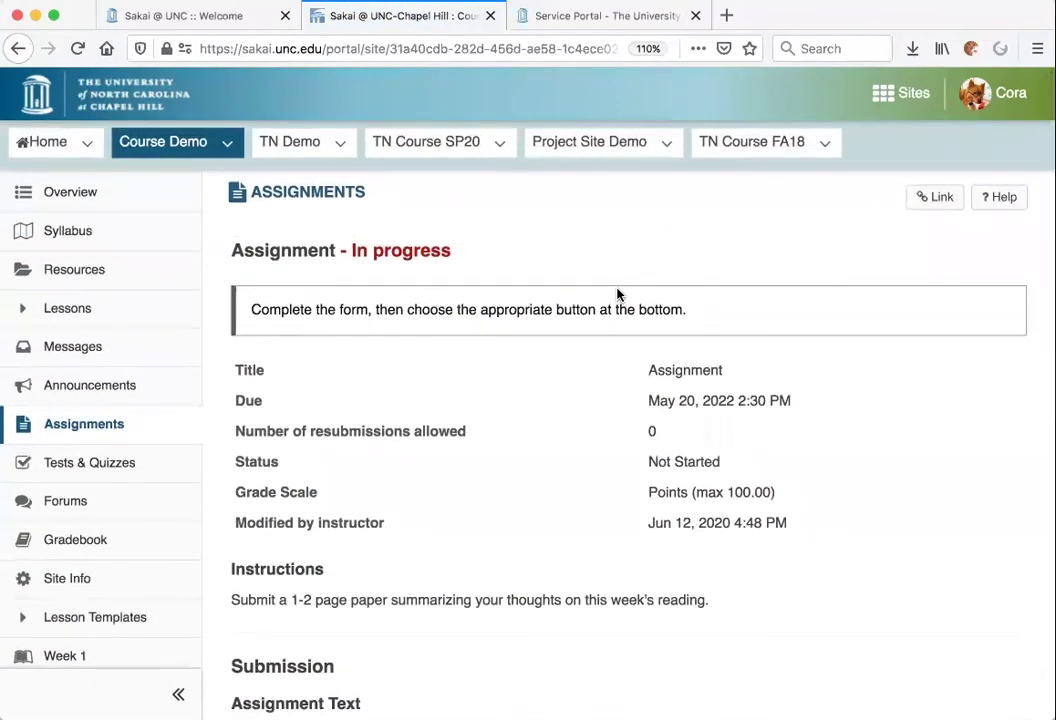
left_click(302, 193)
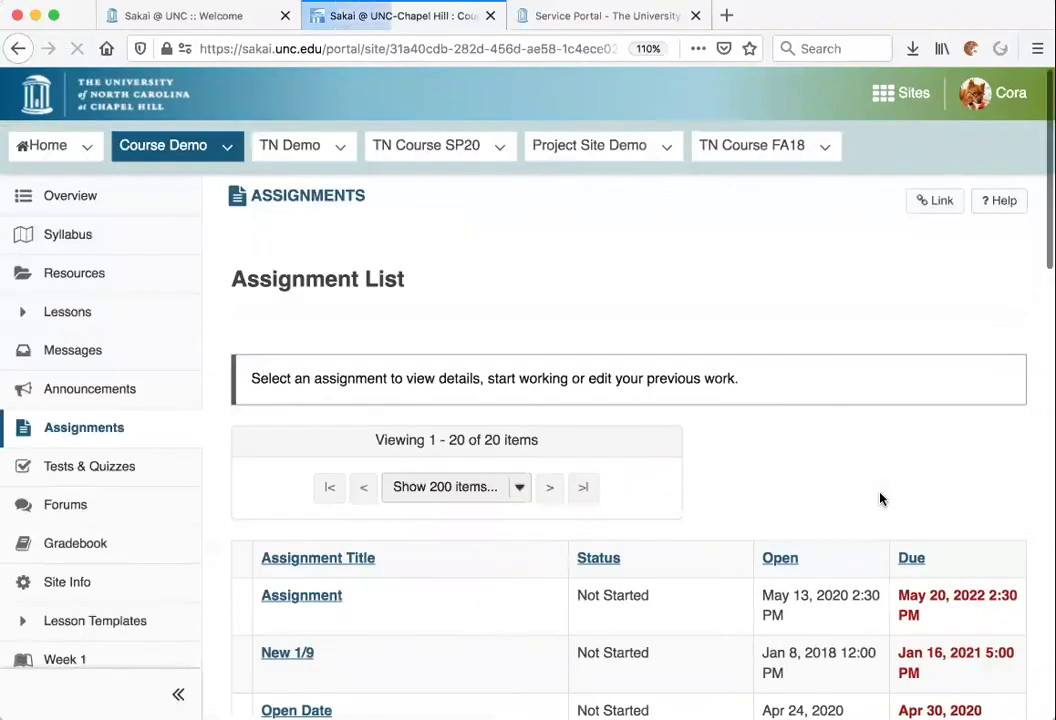
scroll(735, 523, "down", 3)
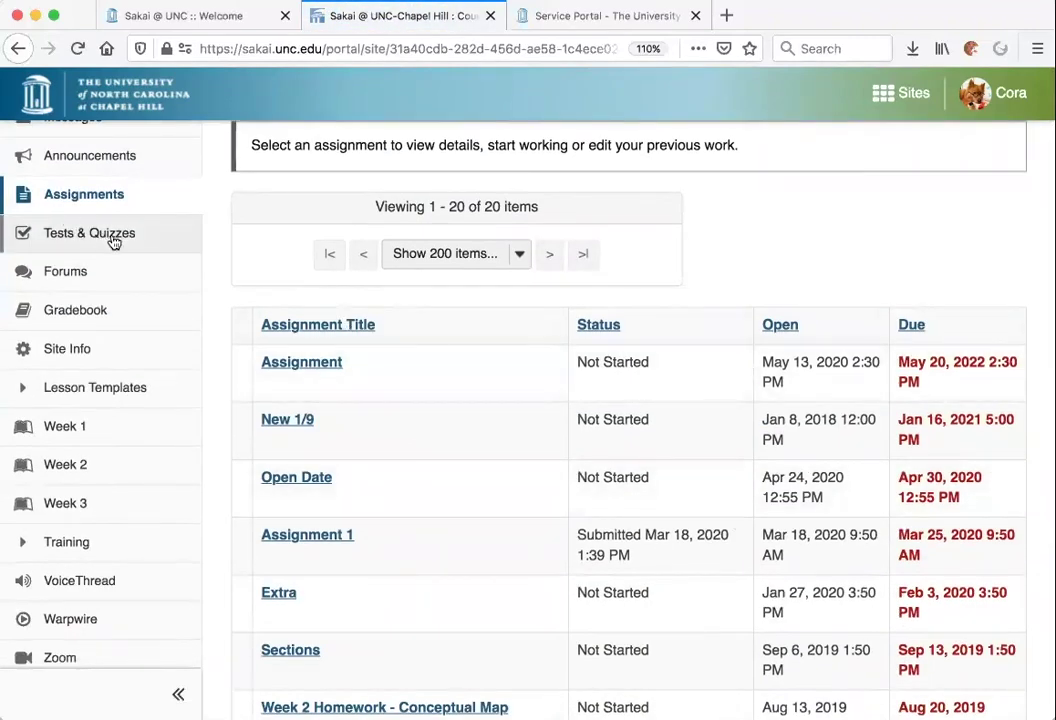
Browse the Take an Assessment list in Tests & Quizzes, including Audio, Markup Questions and Timed.
left_click(82, 229)
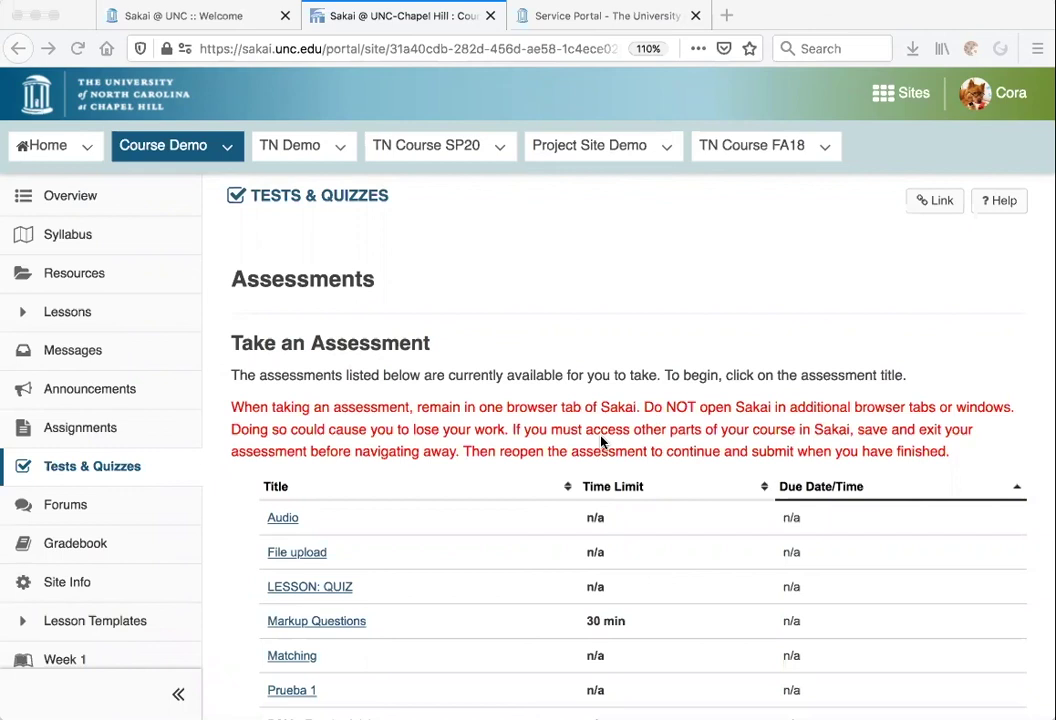
scroll(601, 441, "down", 4)
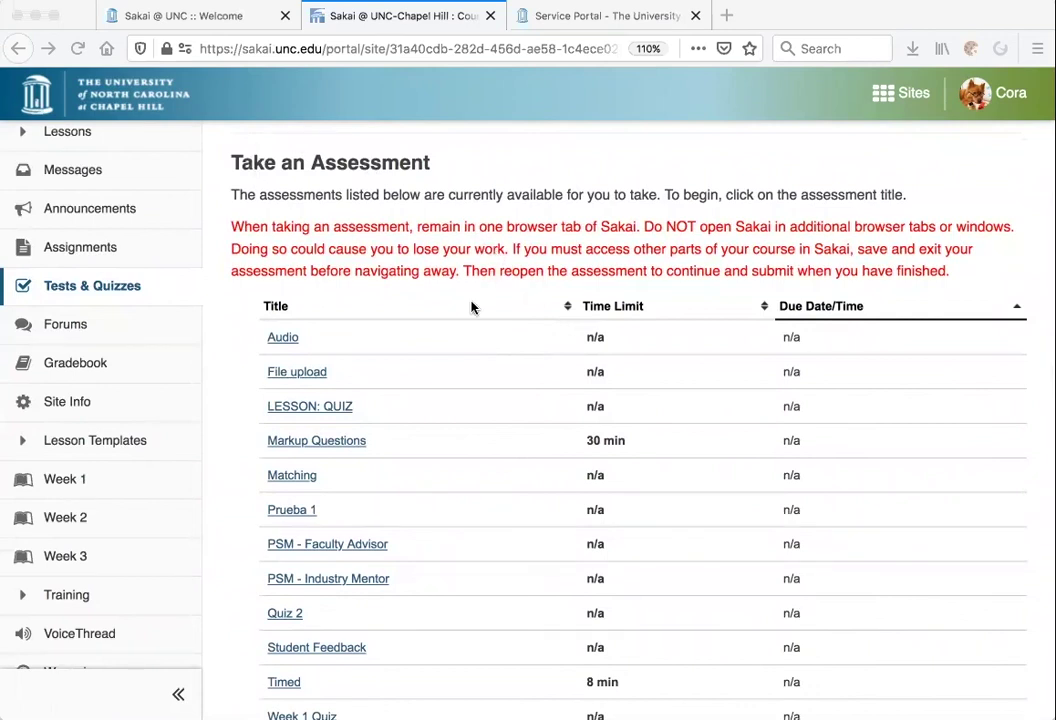
Begin the Markup Questions assessment after agreeing to the honor pledge.
left_click(316, 444)
scroll(552, 412, "down", 3)
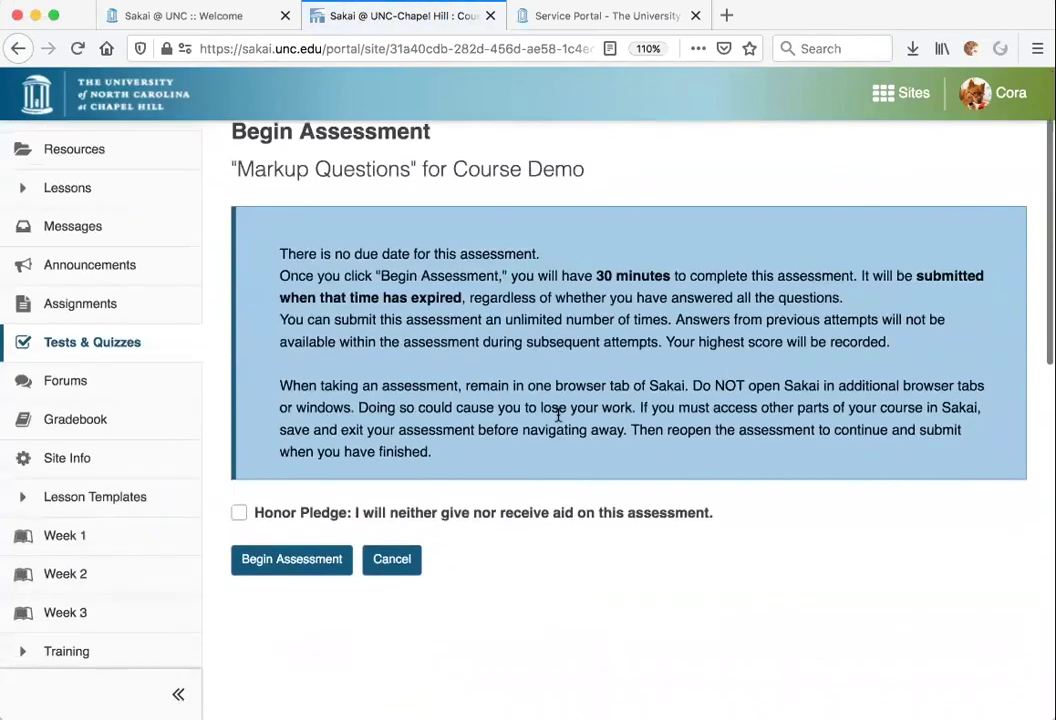
left_click(238, 514)
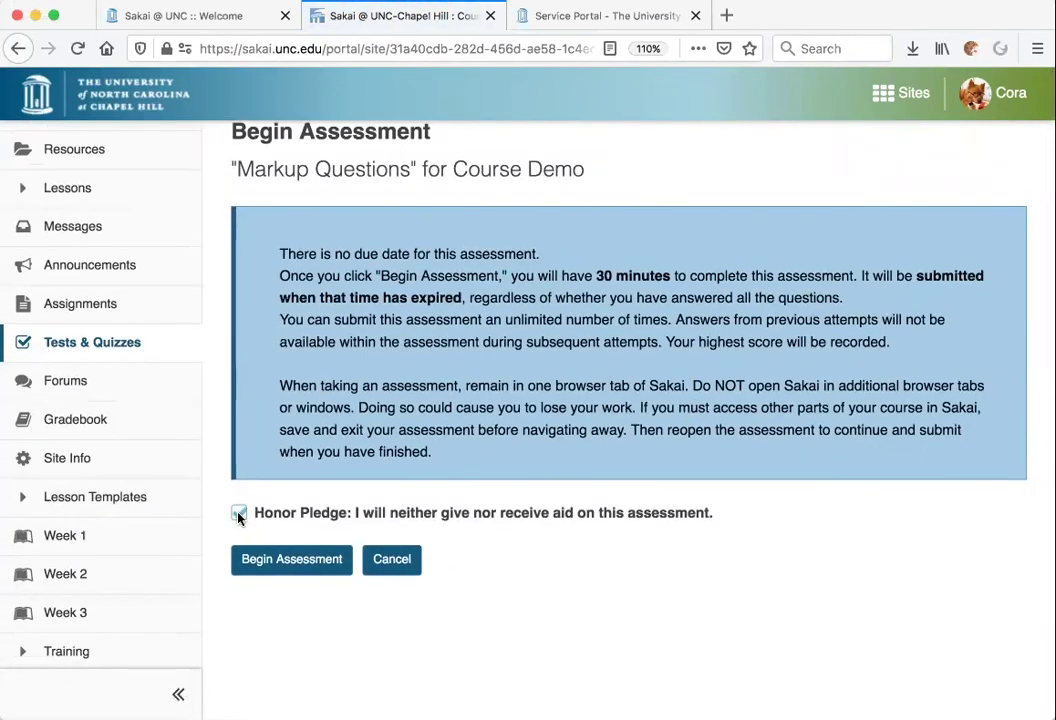
left_click(290, 560)
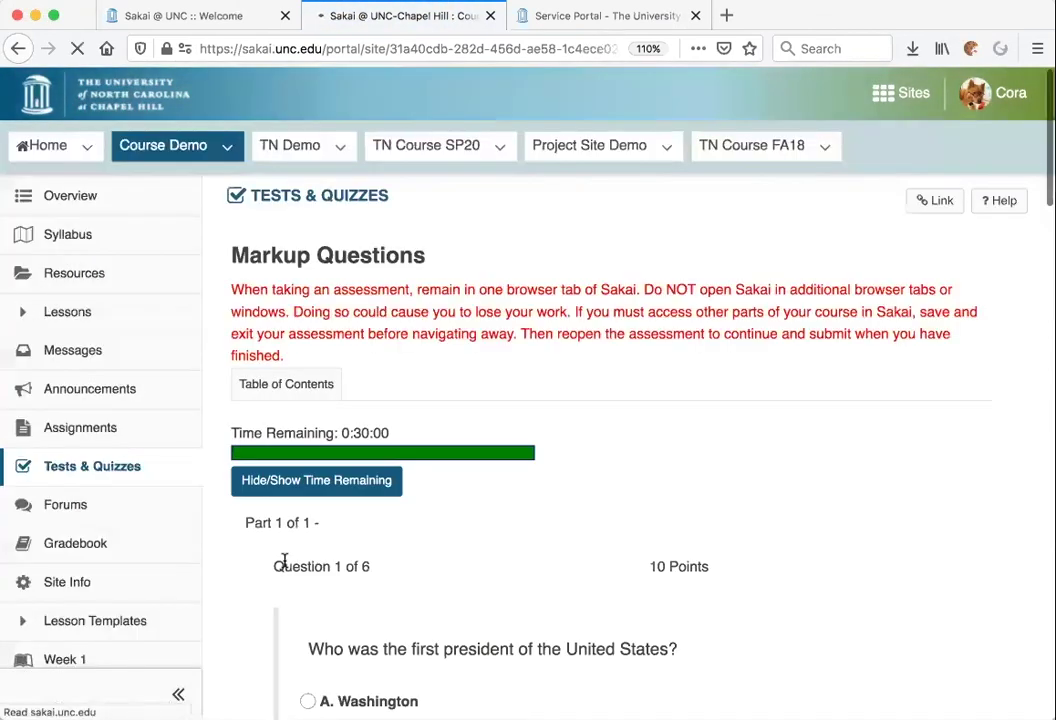
Answer question 1 with Washington and scroll down to question 6 of 6.
scroll(613, 495, "down", 3)
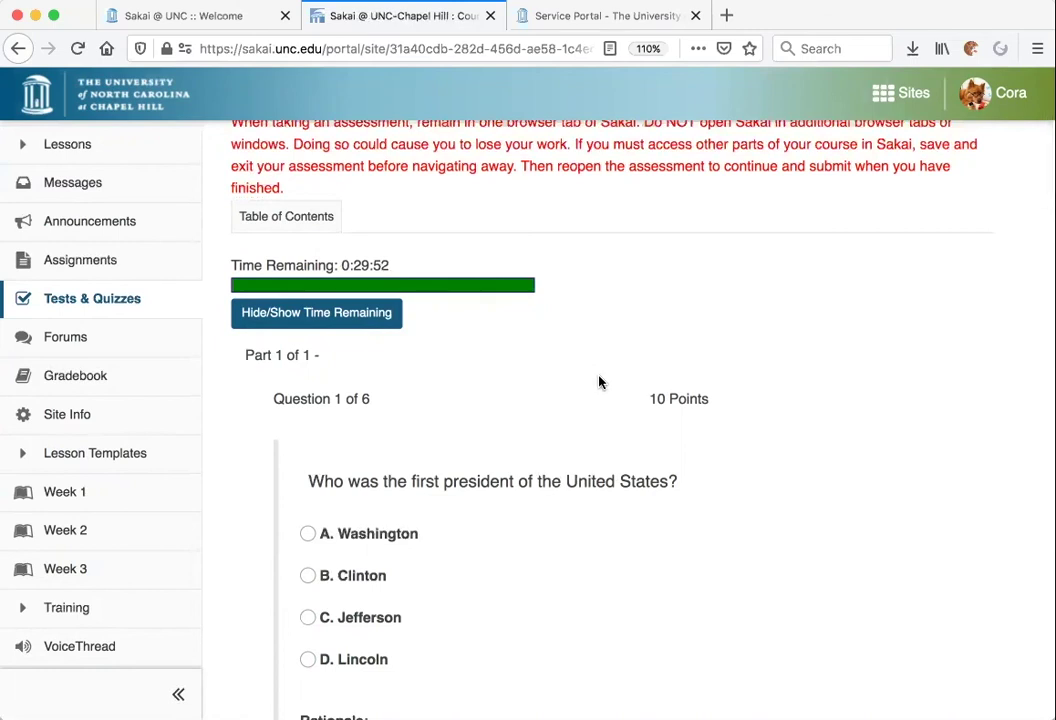
scroll(600, 381, "down", 3)
left_click(373, 412)
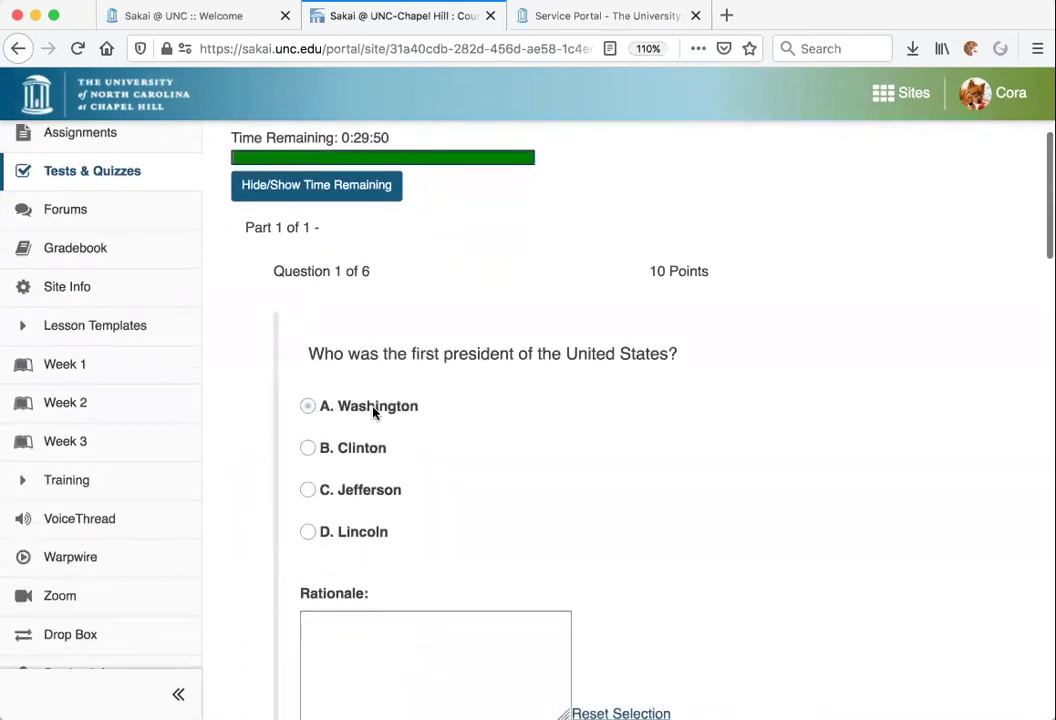
scroll(533, 521, "down", 20)
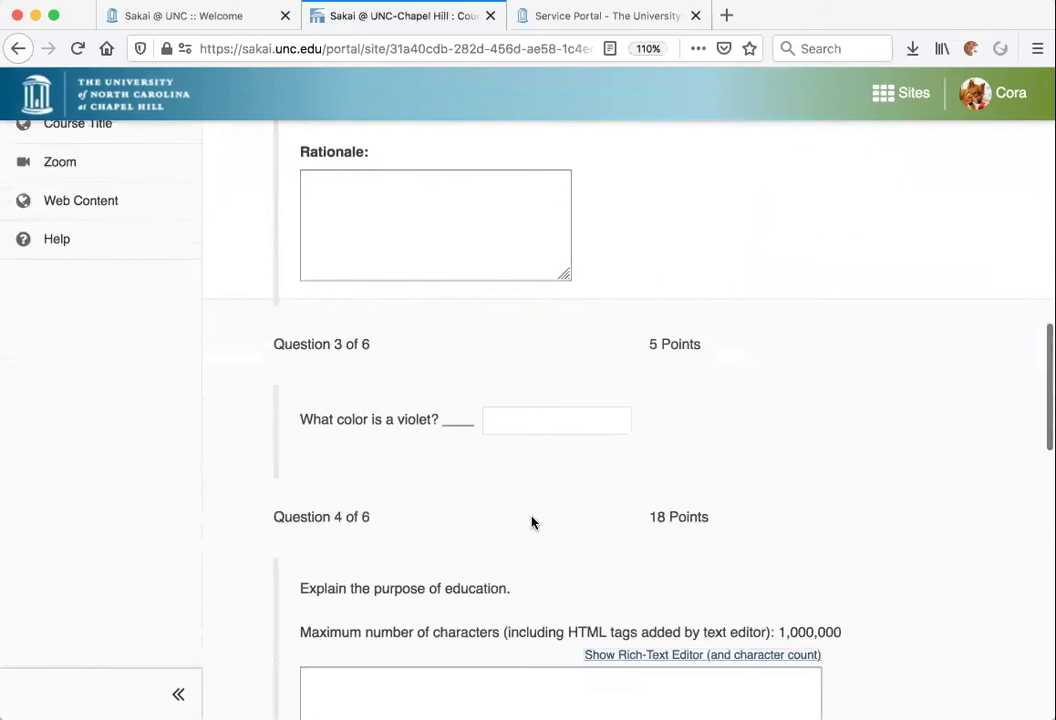
scroll(531, 521, "down", 20)
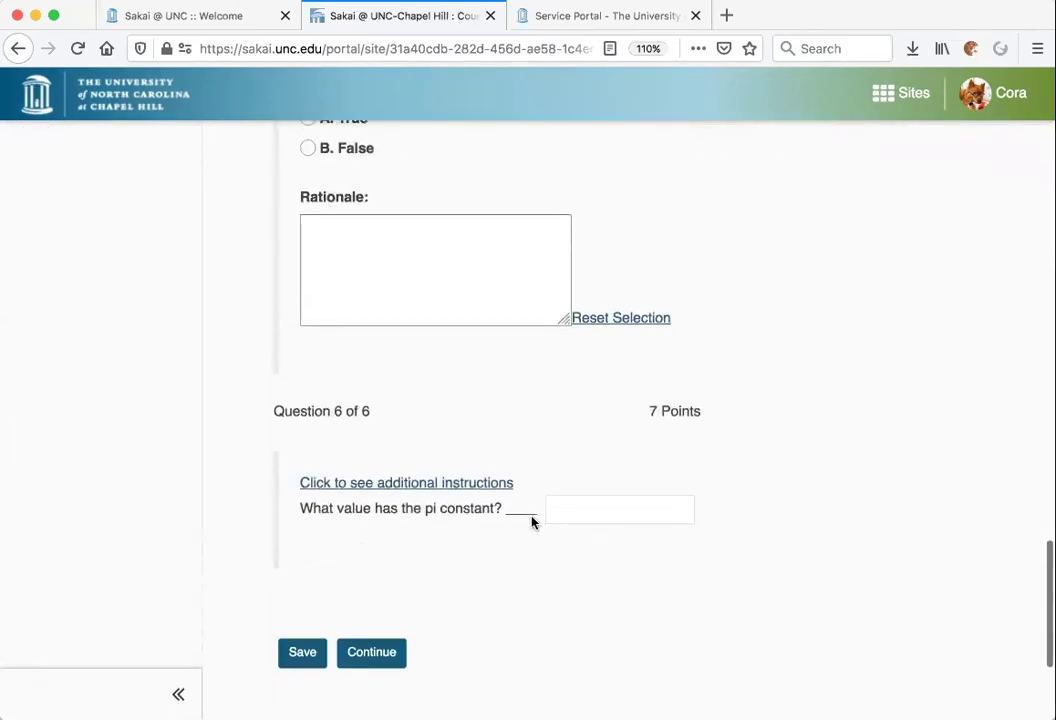
scroll(531, 521, "down", 4)
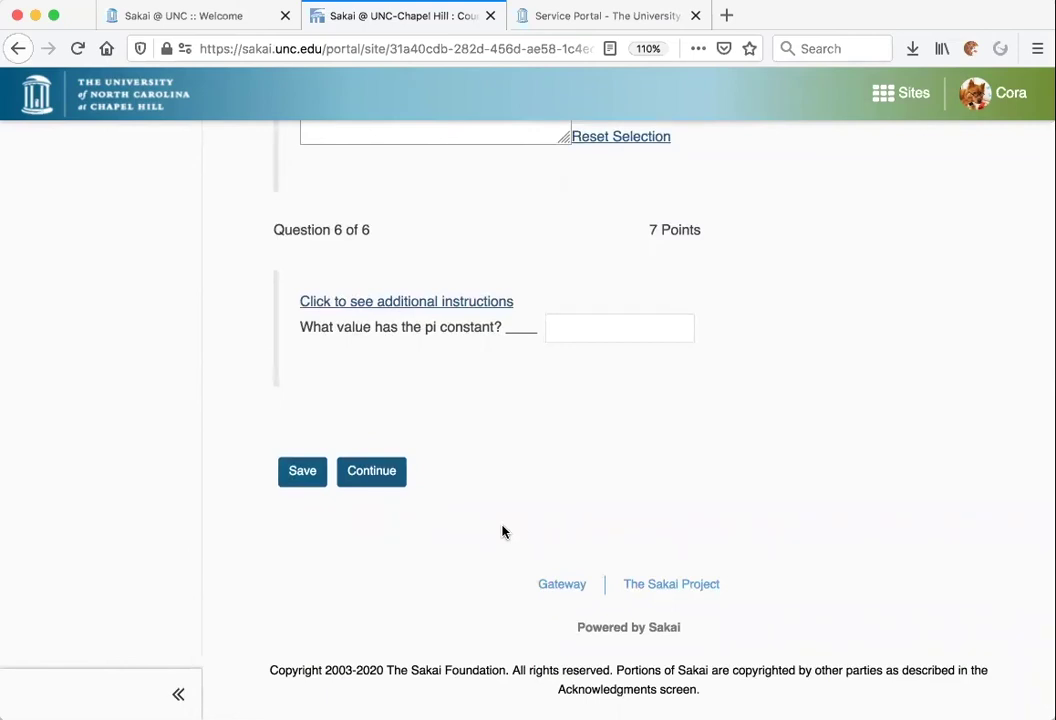
Submit Markup Questions for grading and confirm its score of 10 under Submitted Assessments.
left_click(370, 476)
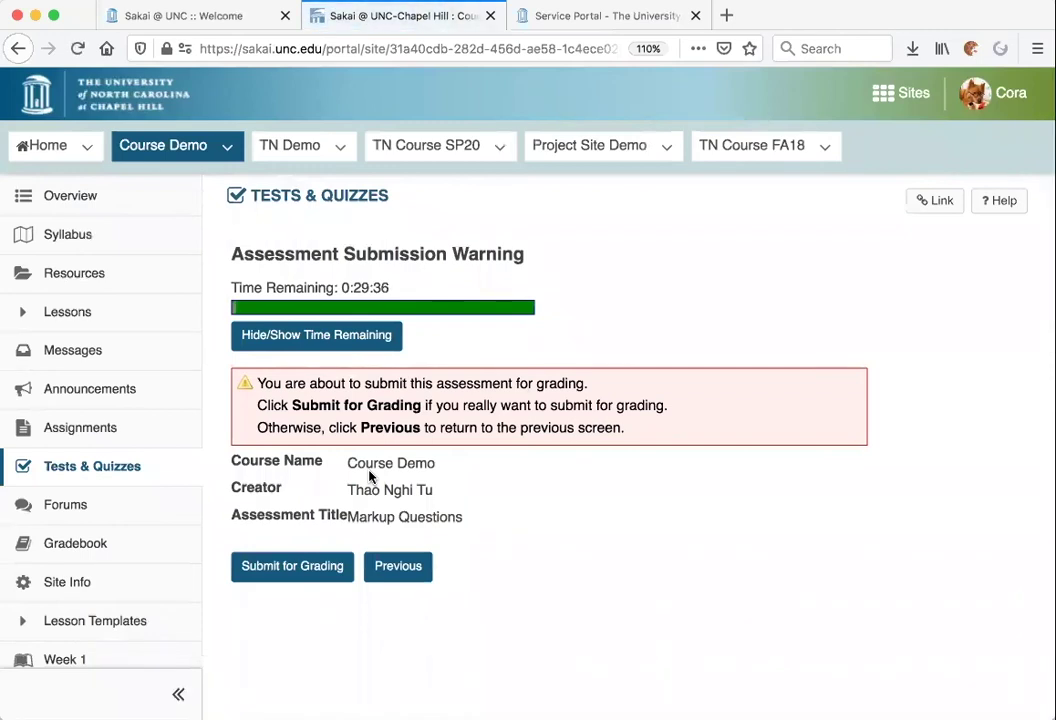
left_click(291, 567)
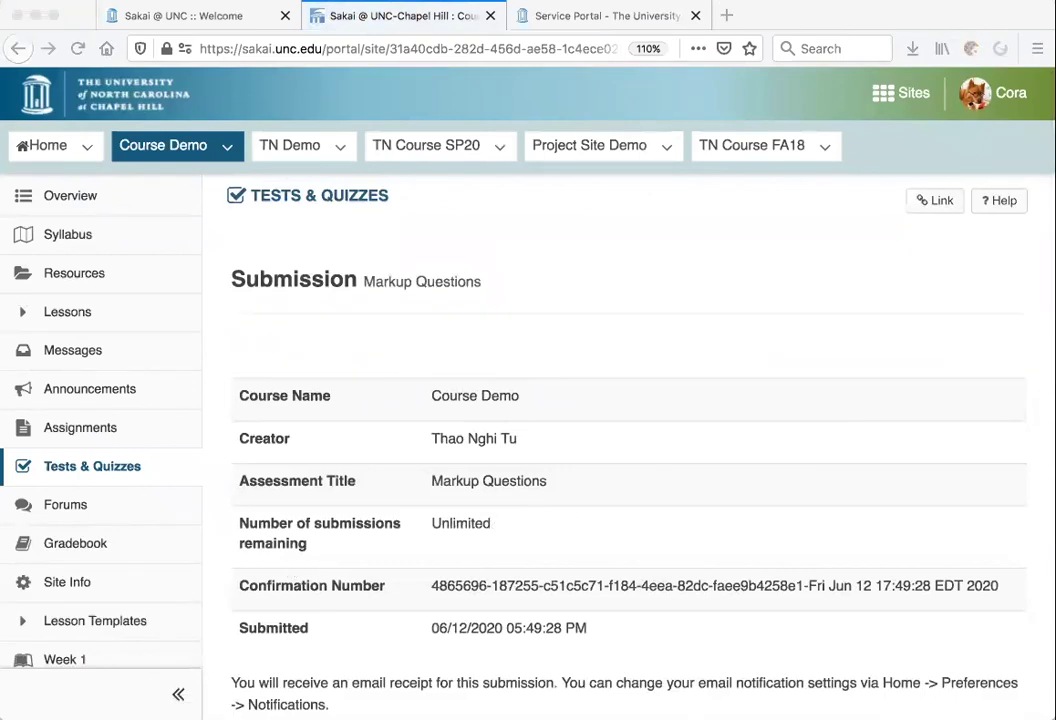
left_click(306, 202)
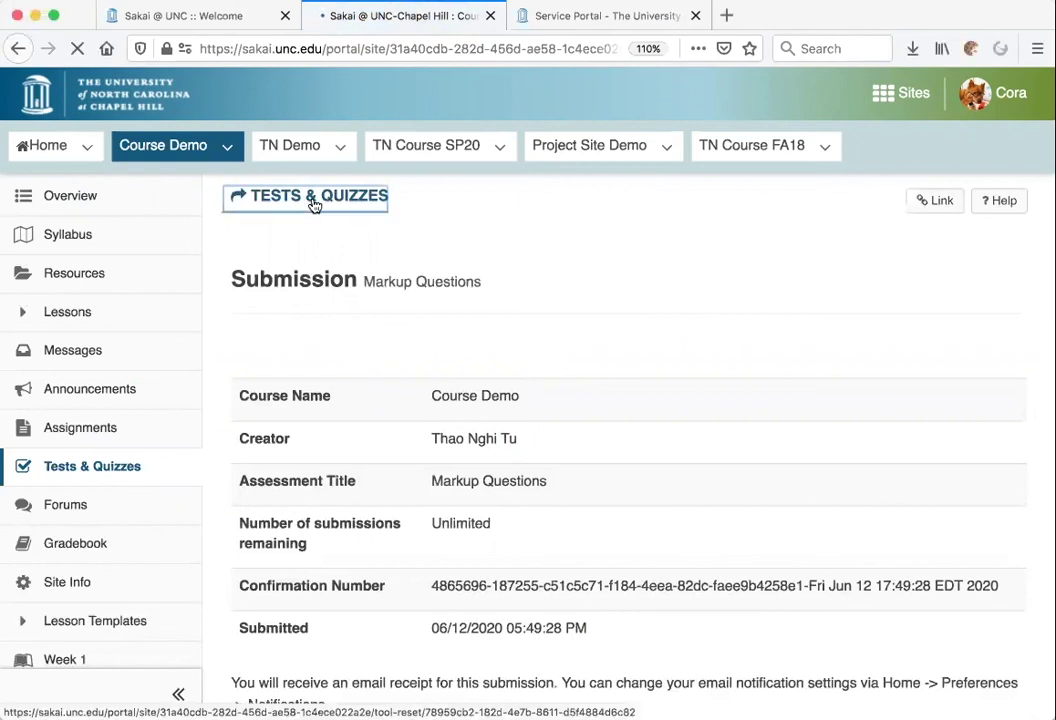
scroll(780, 450, "down", 5)
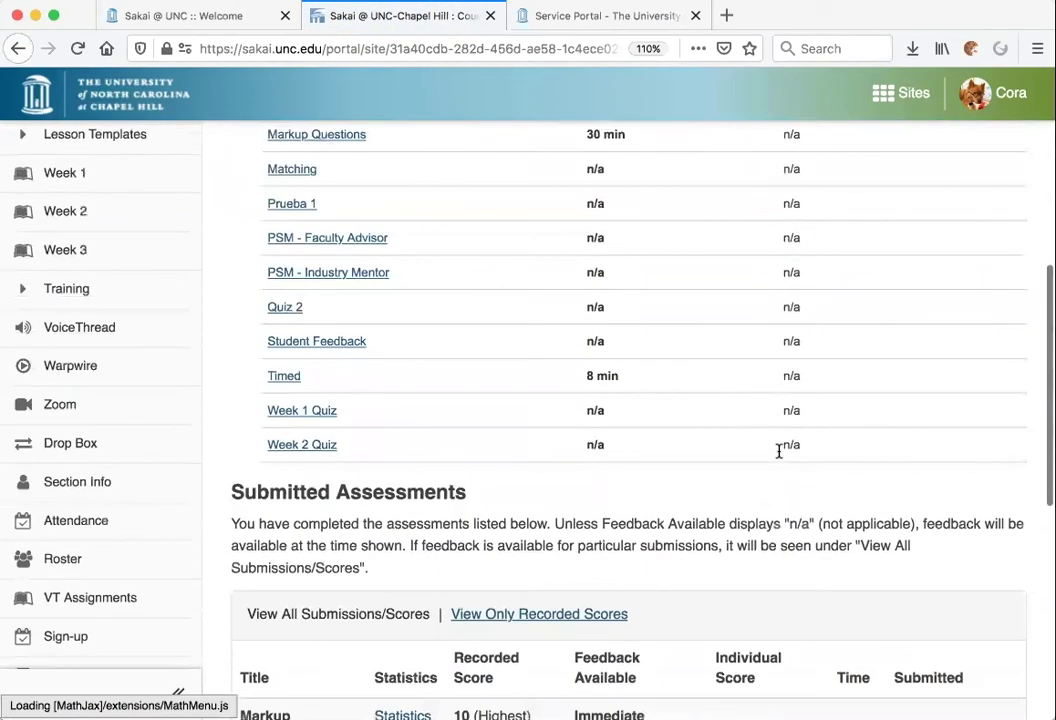
scroll(779, 451, "down", 8)
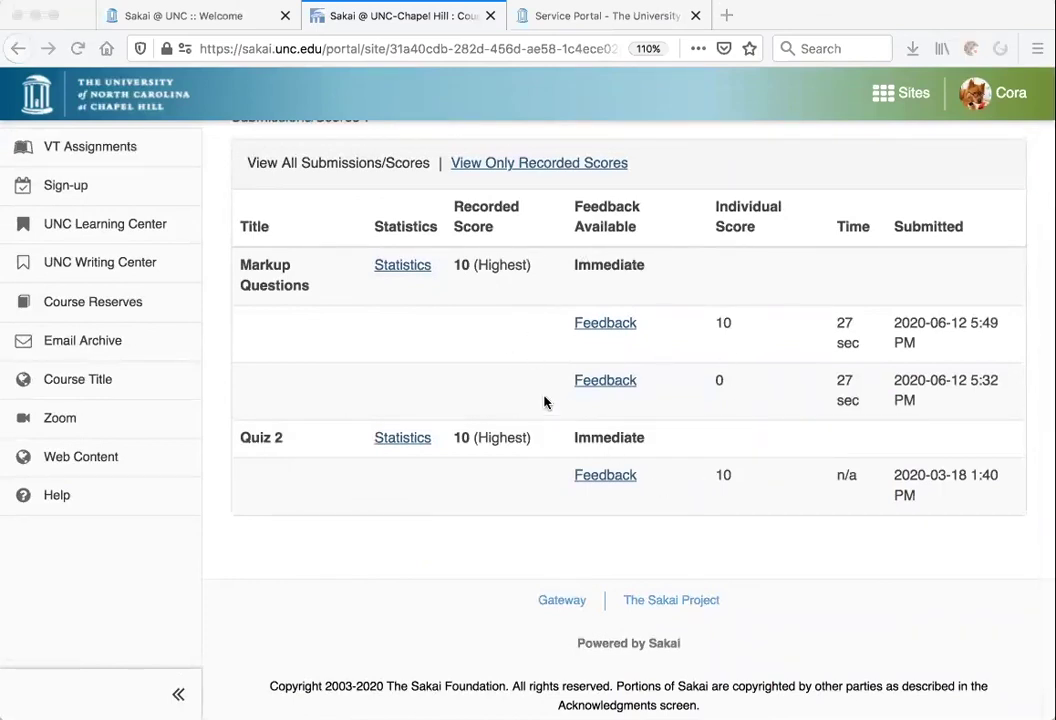
left_click(394, 519)
scroll(393, 520, "up", 5)
scroll(393, 520, "up", 8)
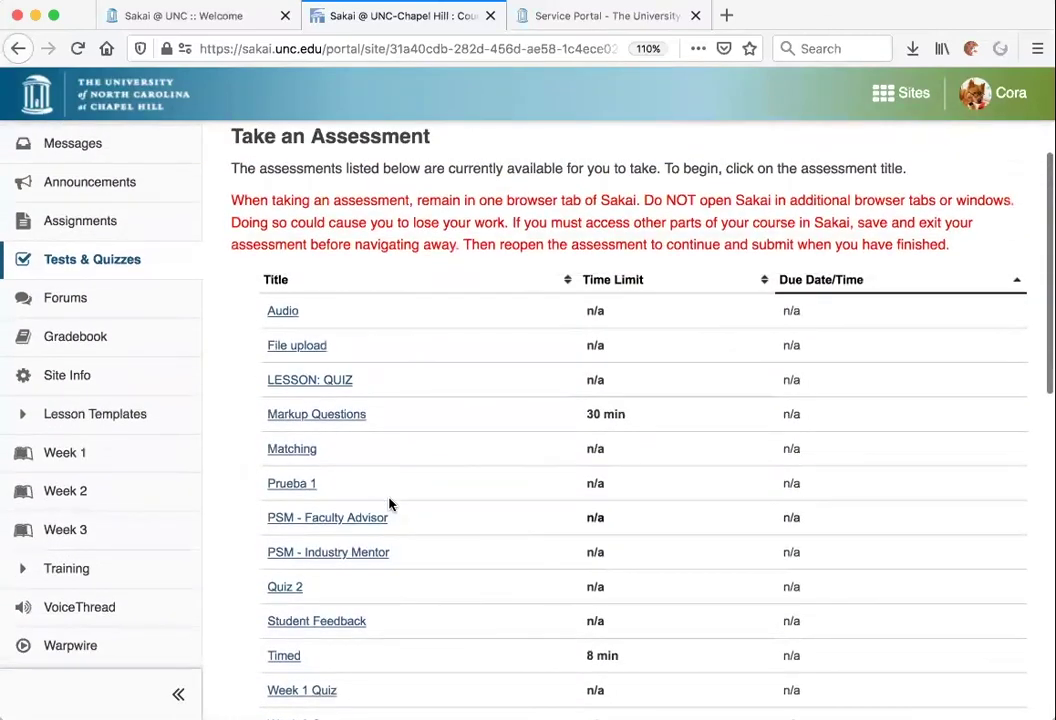
Open the Class Forum's Introduction topic and expand its 'Please introduce yourself.' description.
left_click(68, 300)
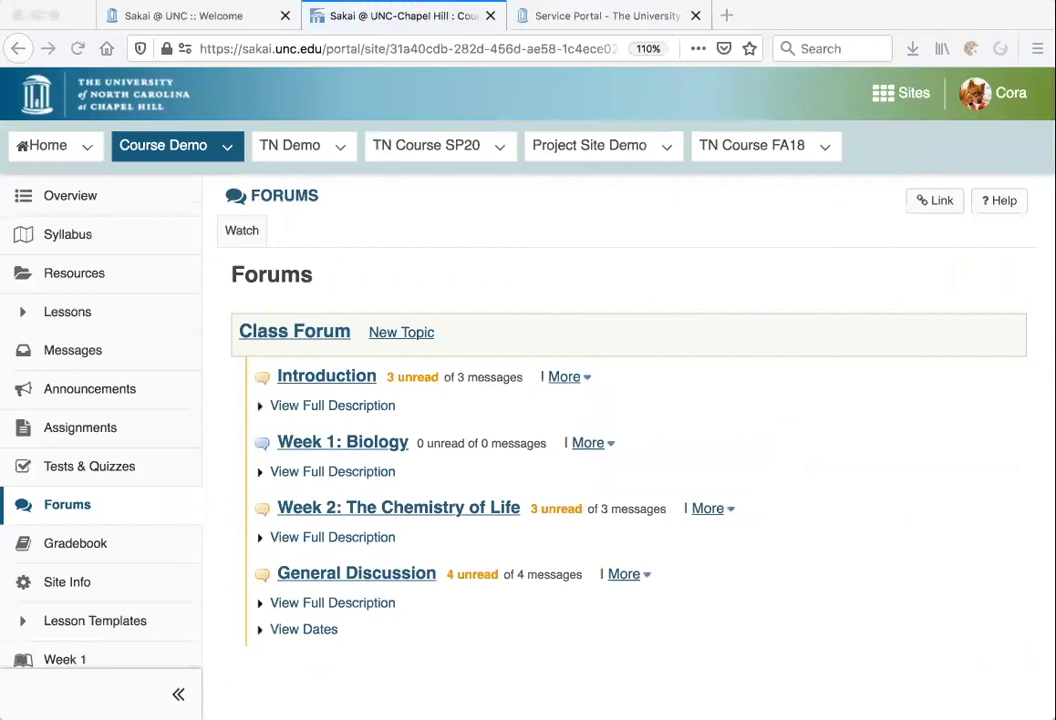
left_click(325, 378)
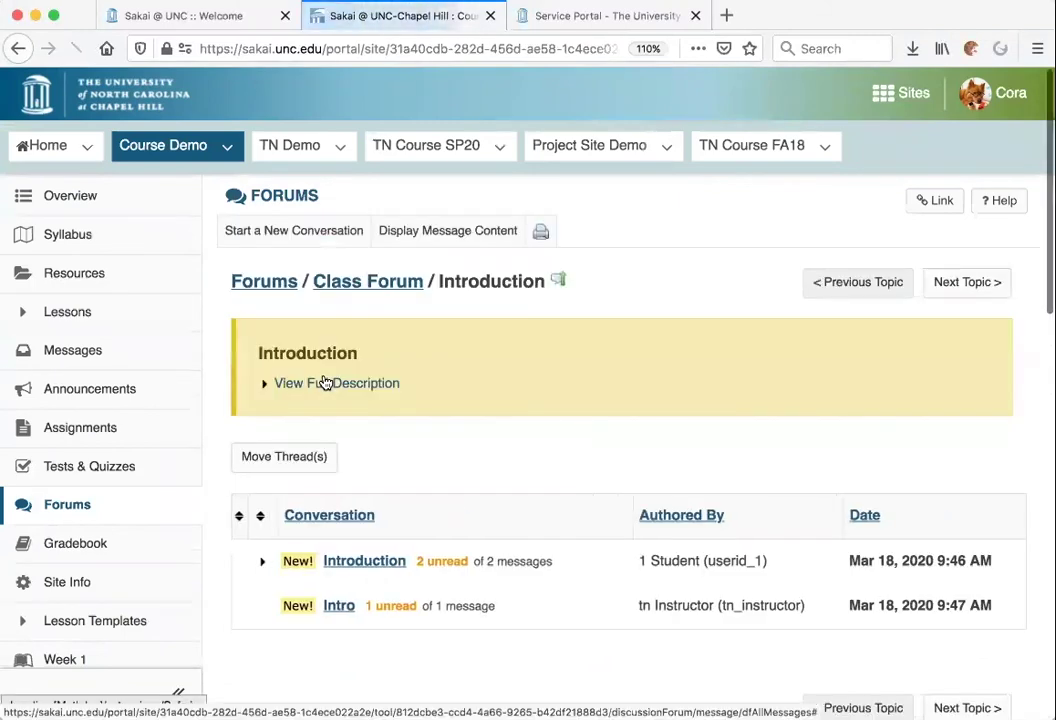
left_click(310, 386)
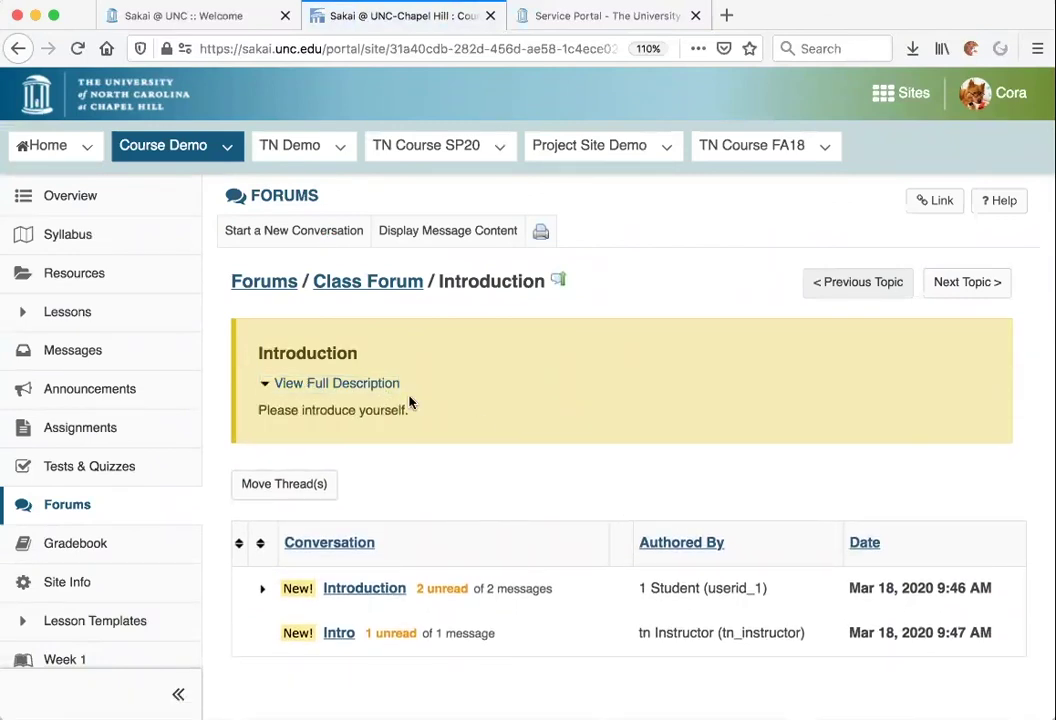
left_click(290, 234)
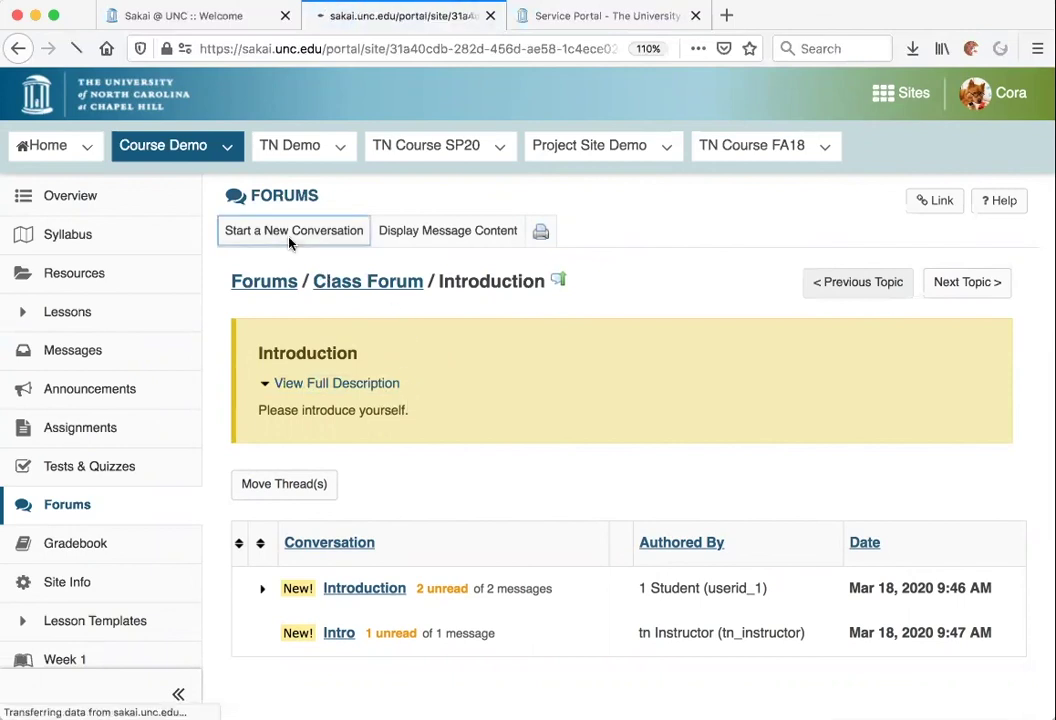
scroll(537, 438, "down", 5)
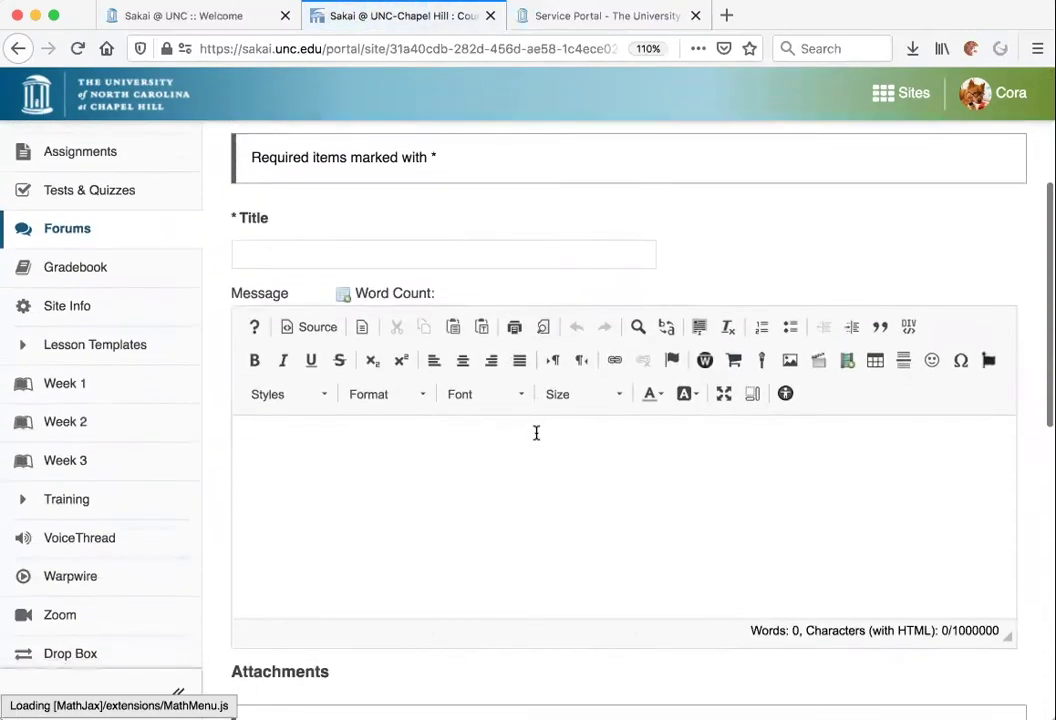
scroll(443, 540, "down", 5)
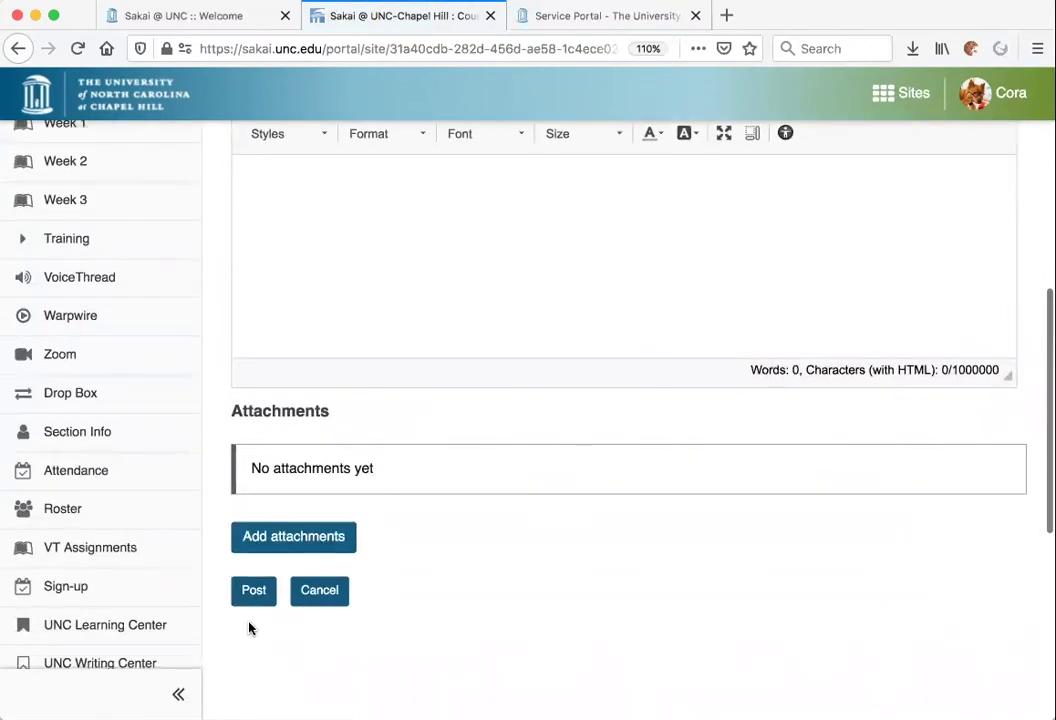
left_click(337, 600)
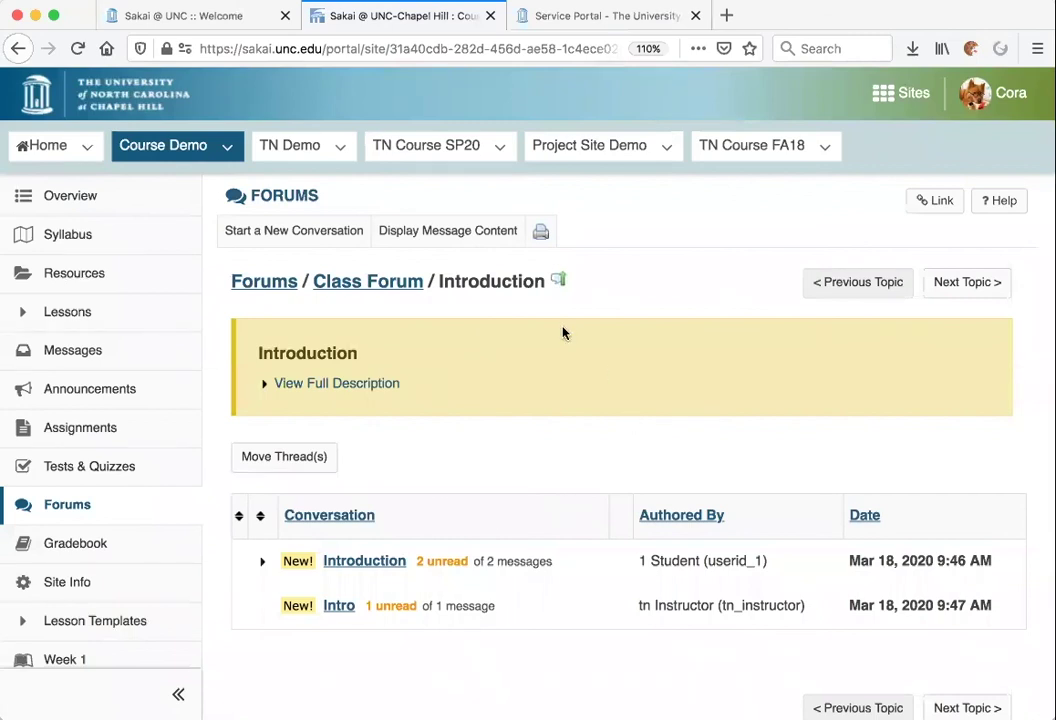
Show the full text of all messages in the Introduction topic and scroll through them.
left_click(436, 232)
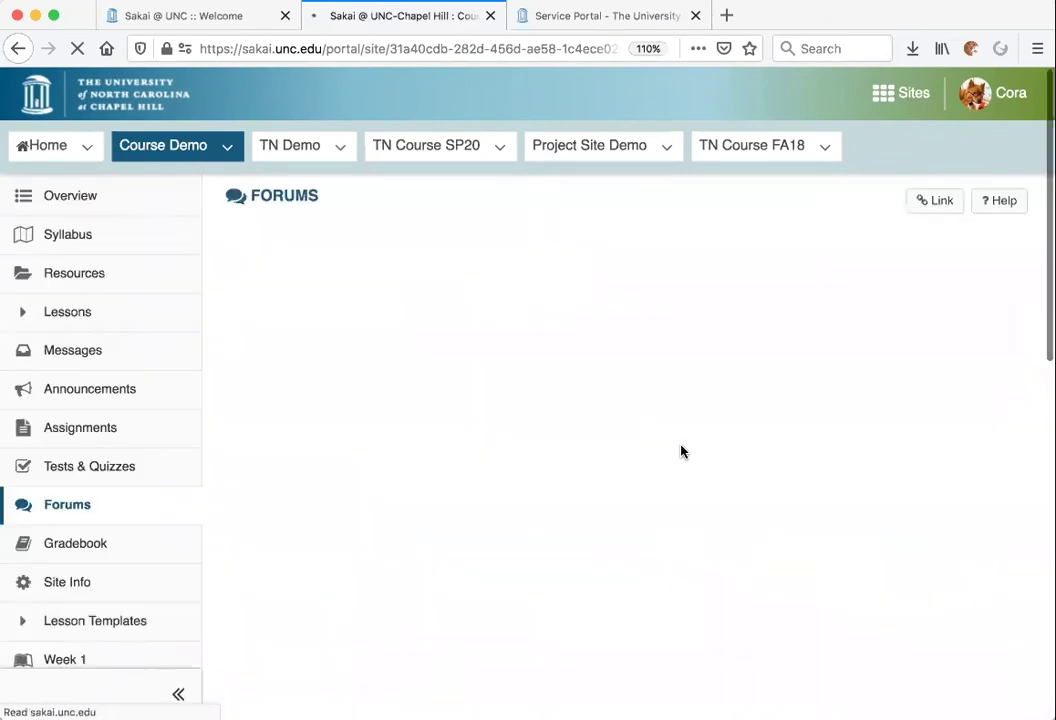
scroll(680, 452, "down", 3)
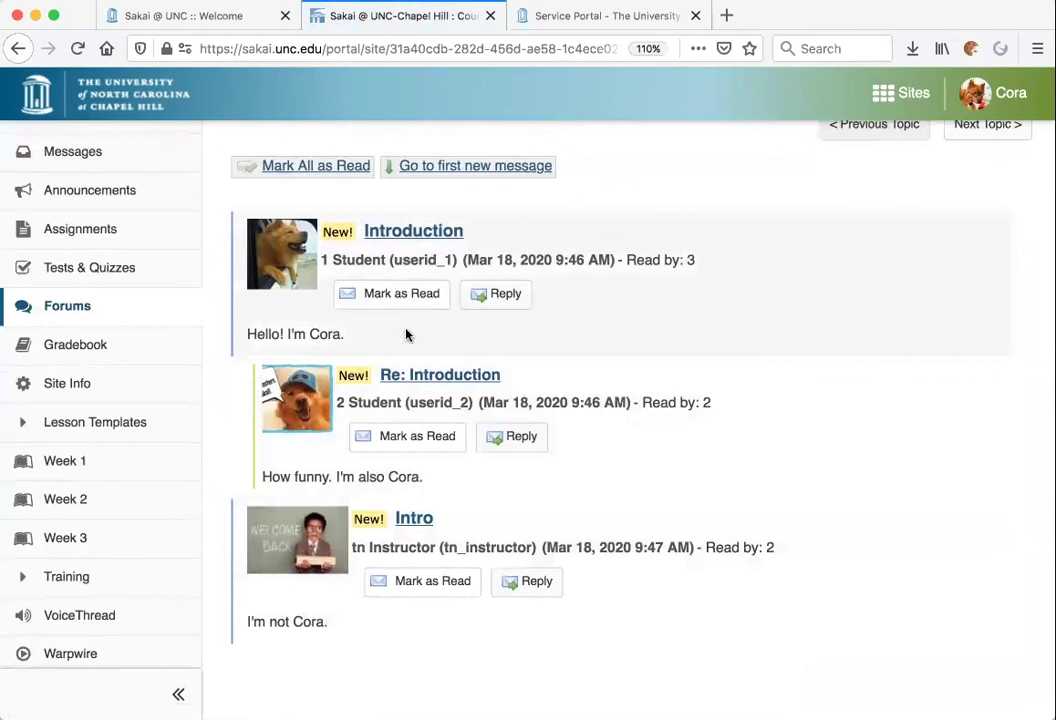
scroll(783, 545, "up", 1)
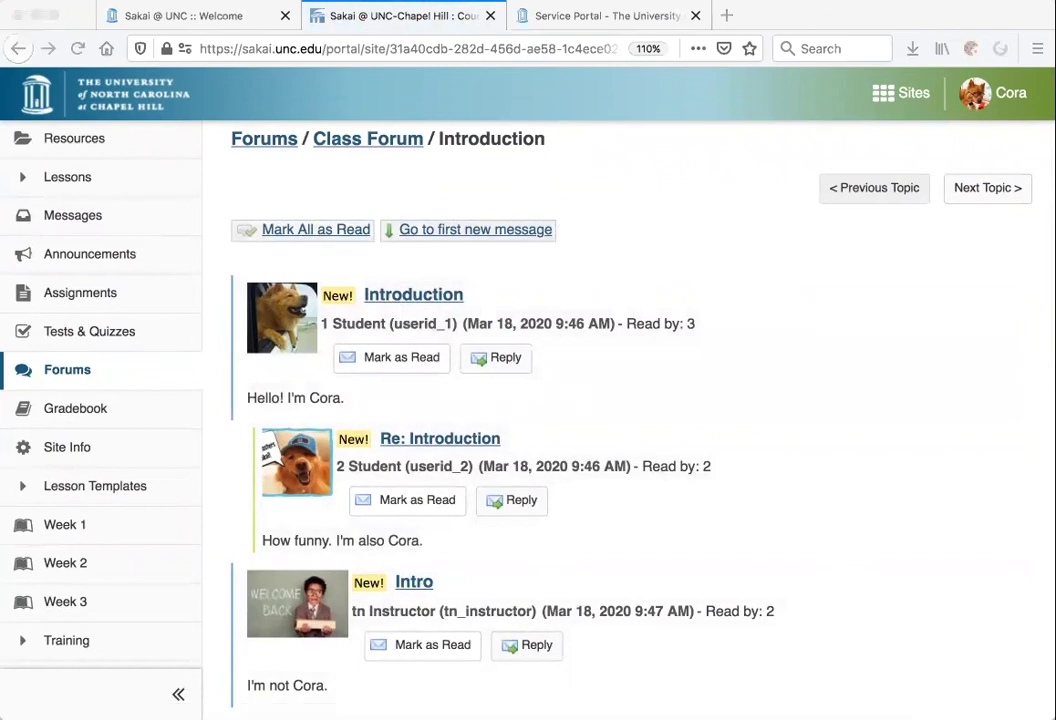
left_click(783, 468)
Review the Gradebook grade report's exam grades, then return to the Sakai @ UNC :: Welcome tab.
left_click(90, 418)
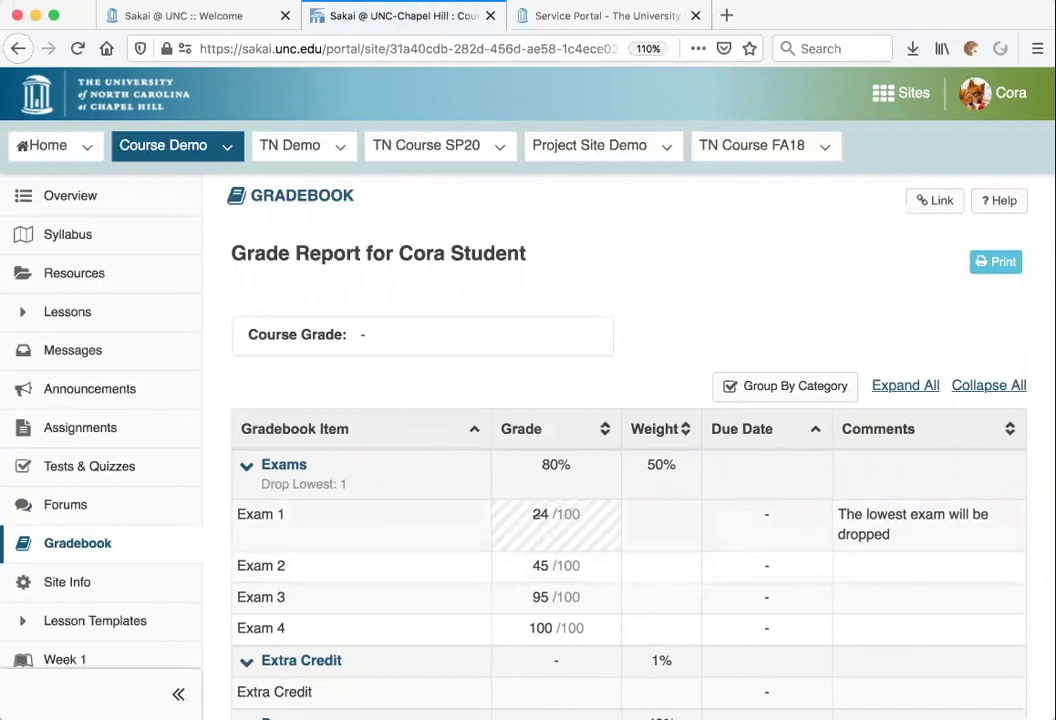
left_click(181, 12)
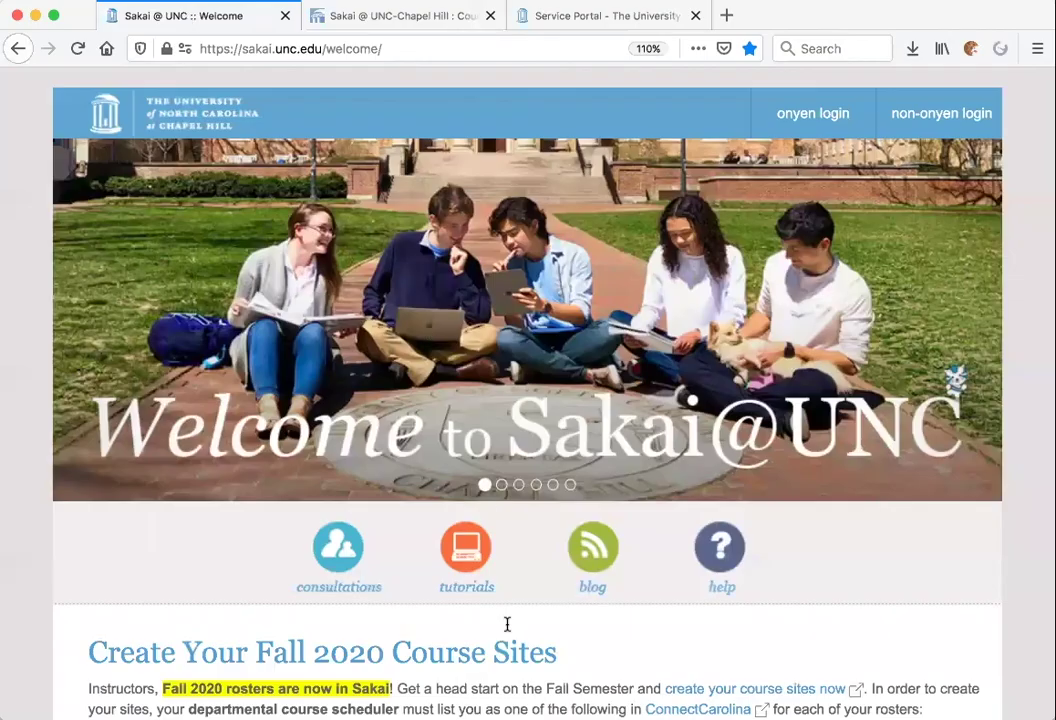
Open and skim the Sakai 12 User Guide, then switch to the UNC Service Portal help page.
left_click(471, 551)
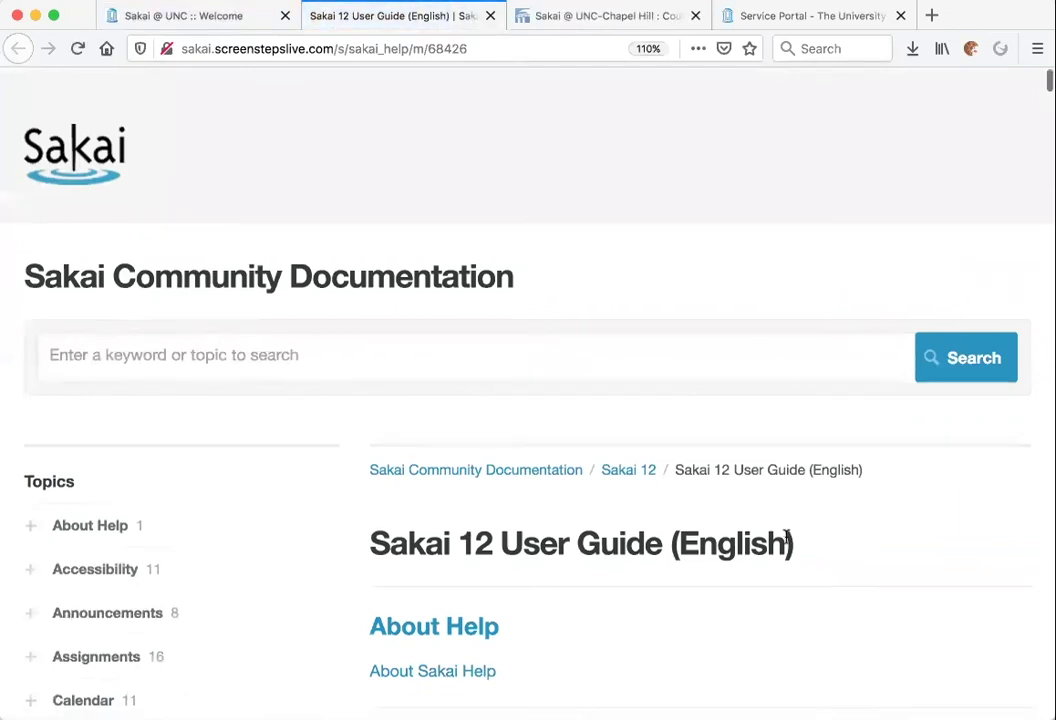
scroll(790, 542, "down", 5)
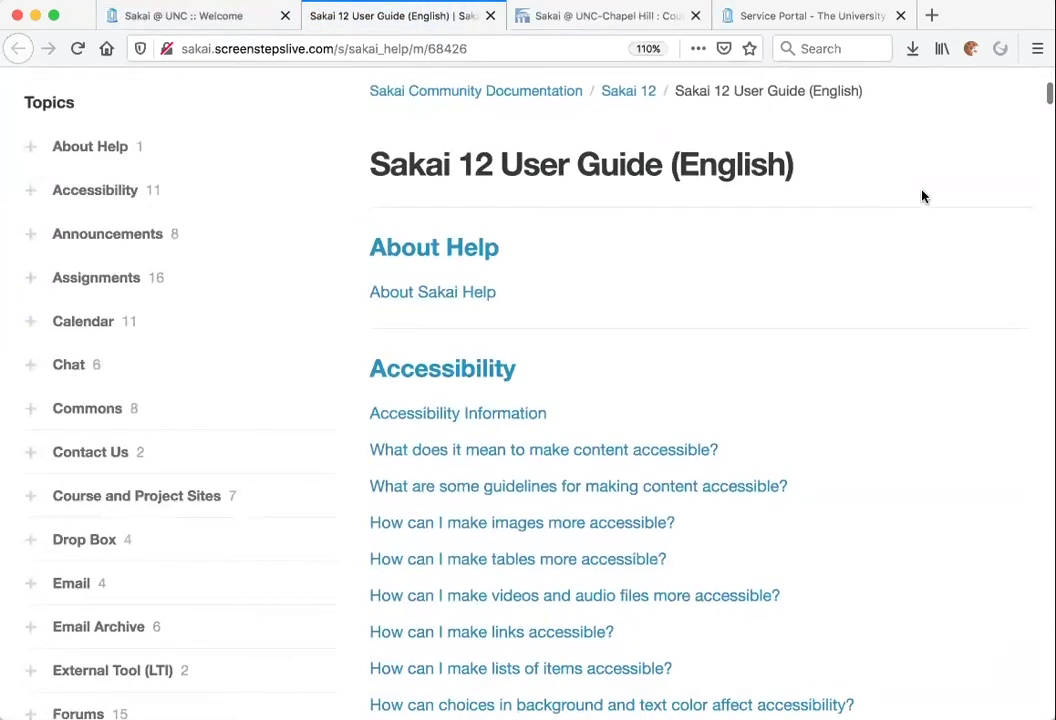
left_click(810, 17)
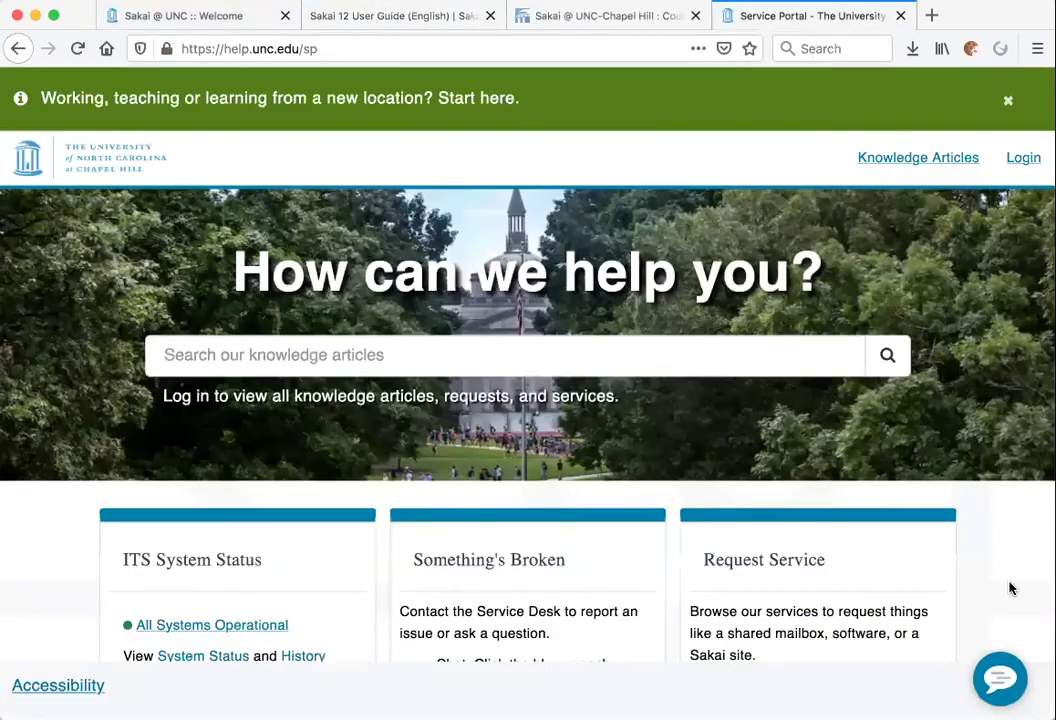